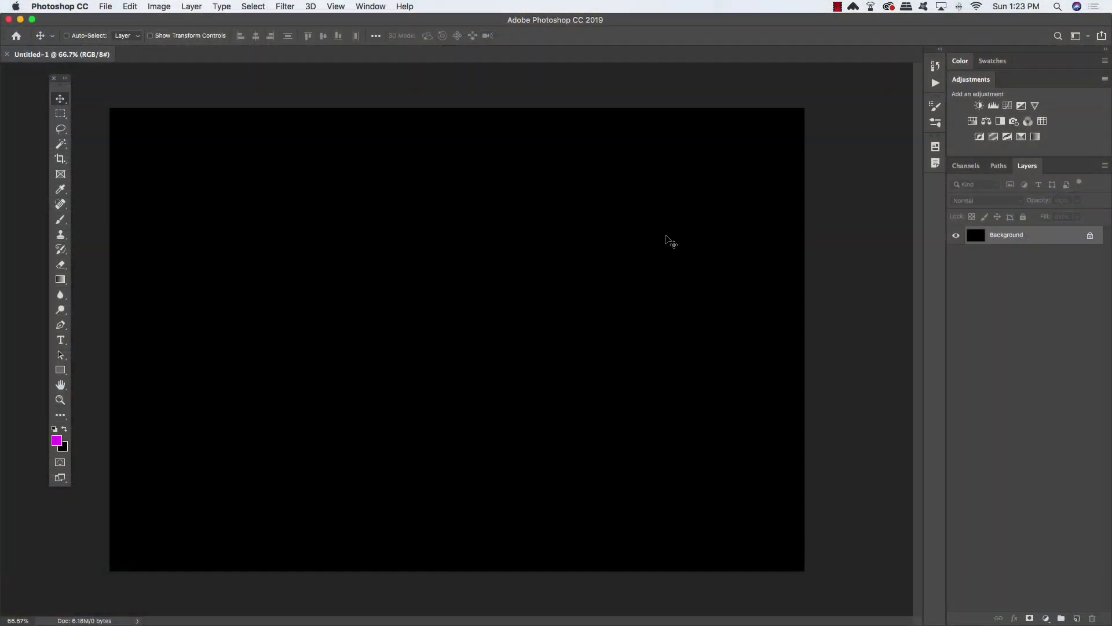
# Step: Add a new layer and place white LOREM IPSUM placeholder text on the black canvas
pyautogui.press('super+alt+shift+n')
pyautogui.press('t')
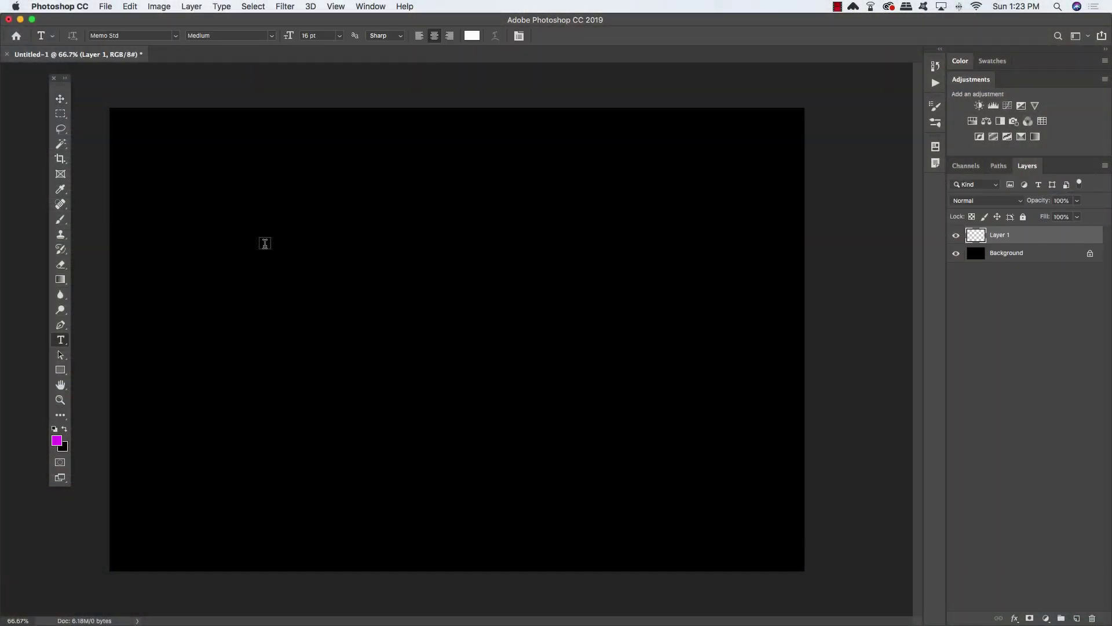
pyautogui.press('d')
pyautogui.press('d')
pyautogui.press('x')
pyautogui.click(280, 283)
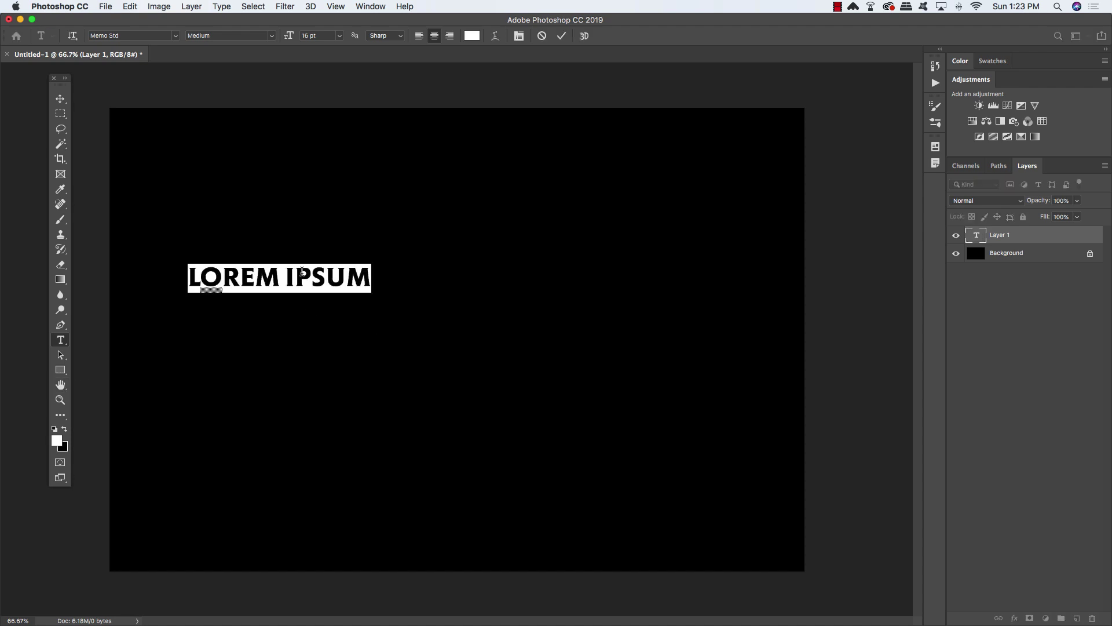
# Step: Search the font list for rounded typefaces, trying Areno Rounded, then searching 'rounde'
pyautogui.click(127, 35)
pyautogui.write('f')
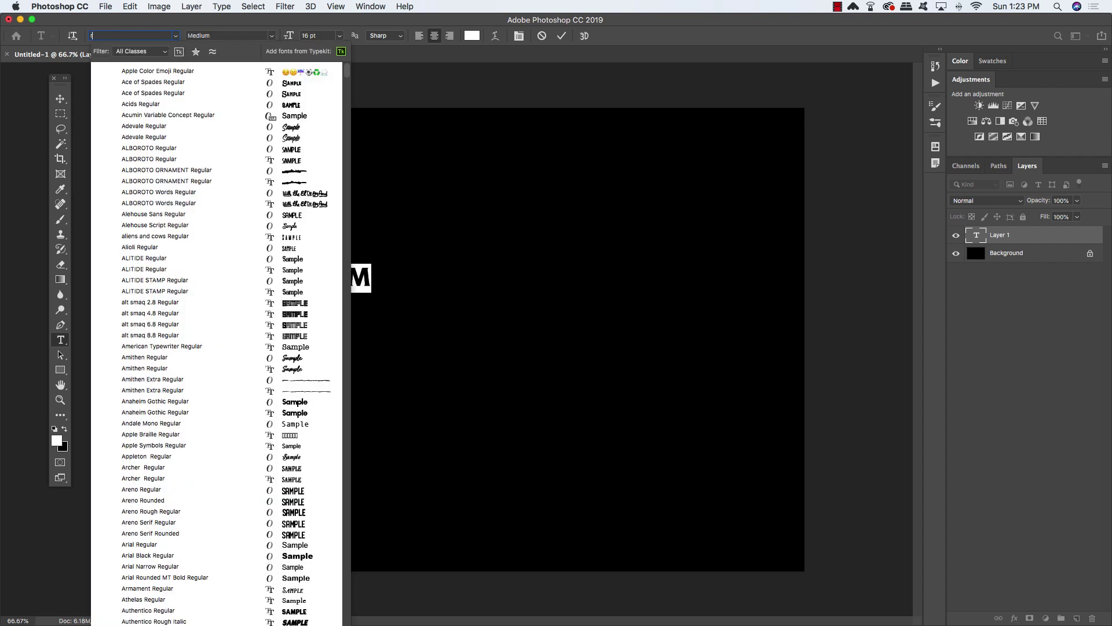
pyautogui.write('ounded')
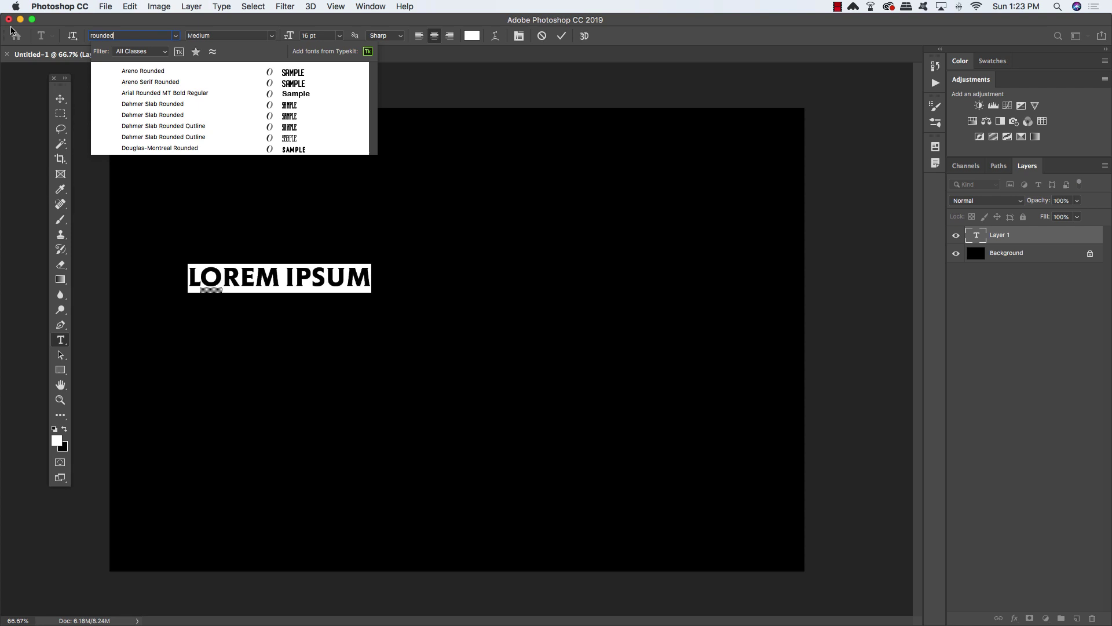
pyautogui.click(159, 73)
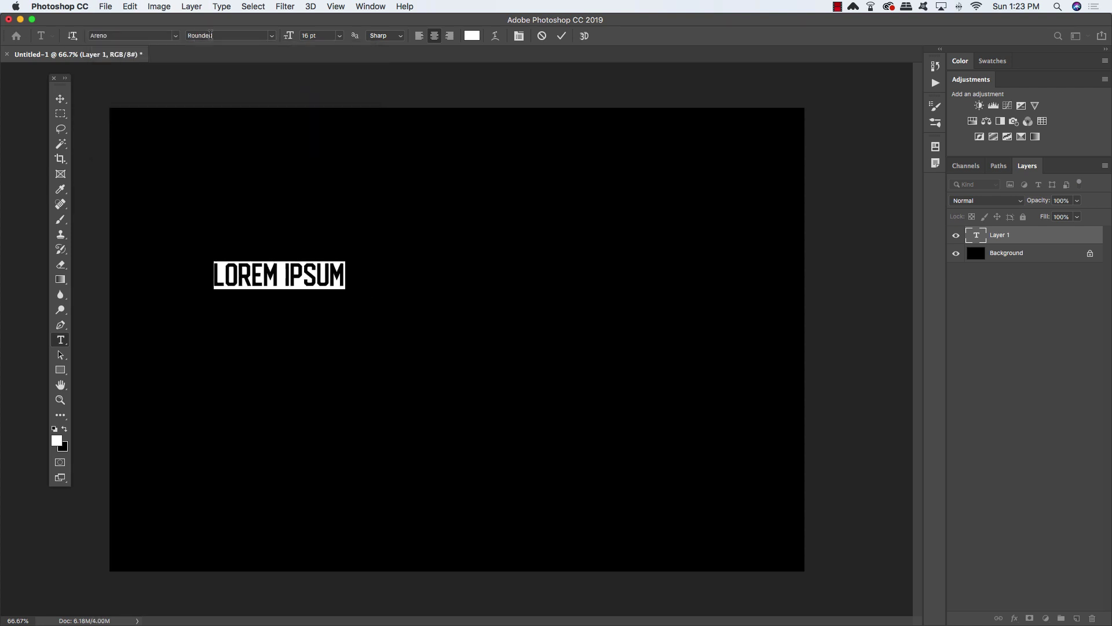
pyautogui.click(156, 36)
pyautogui.write('rounde')
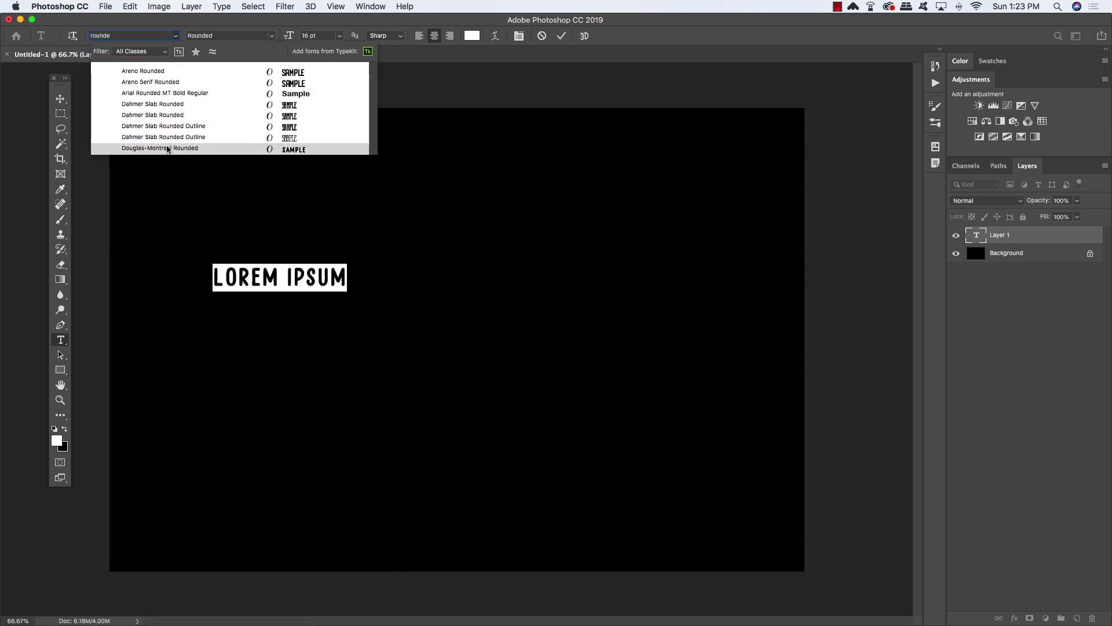
# Step: Apply Arial Rounded MT Bold, retype the text as TITLE and scale it much larger
pyautogui.click(157, 95)
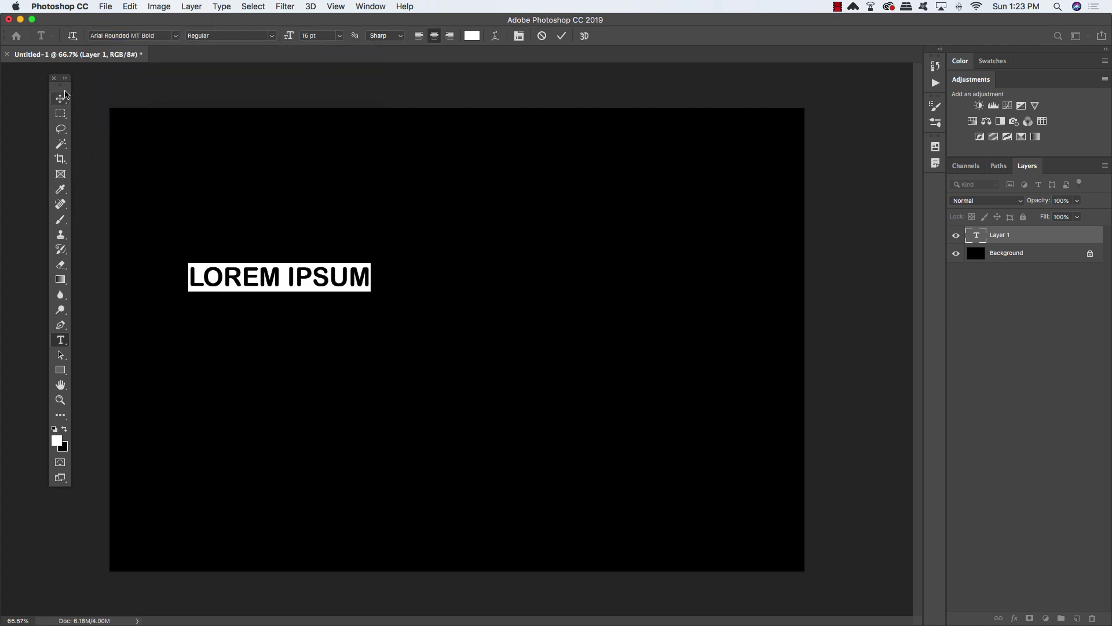
pyautogui.click(330, 240)
pyautogui.tripleClick(329, 276)
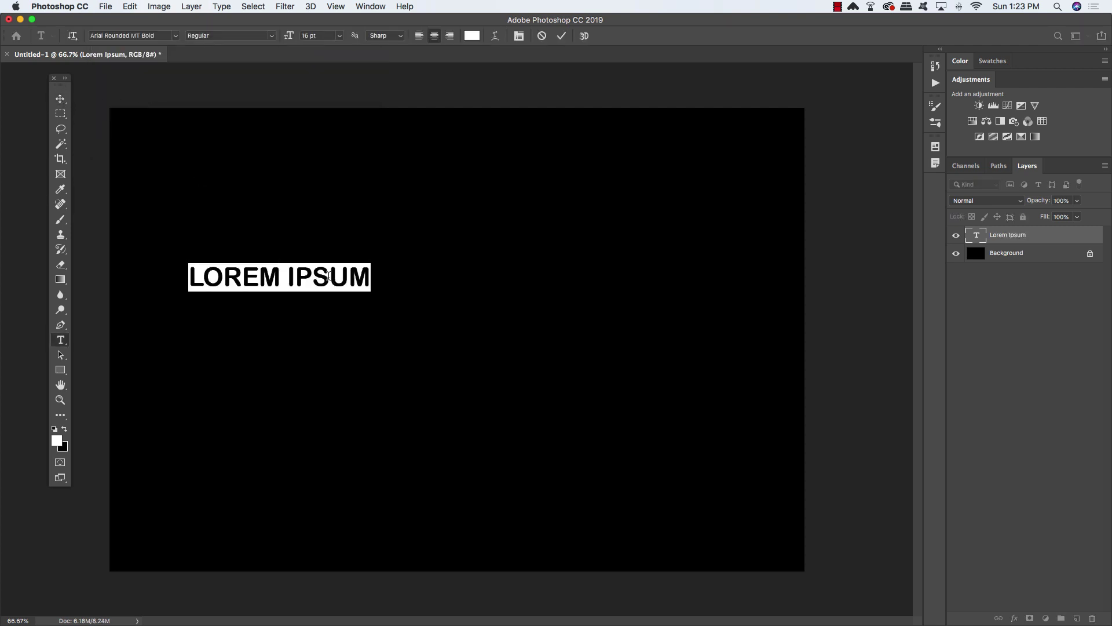
pyautogui.write('N')
pyautogui.press('BackSpace')
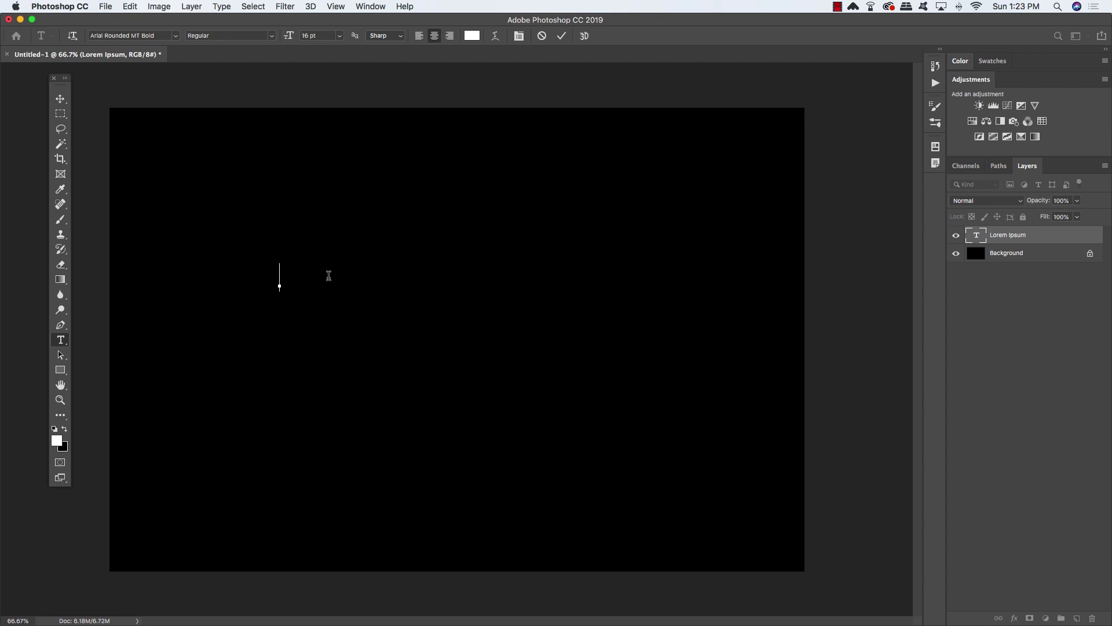
pyautogui.write('.')
pyautogui.write('TITLE')
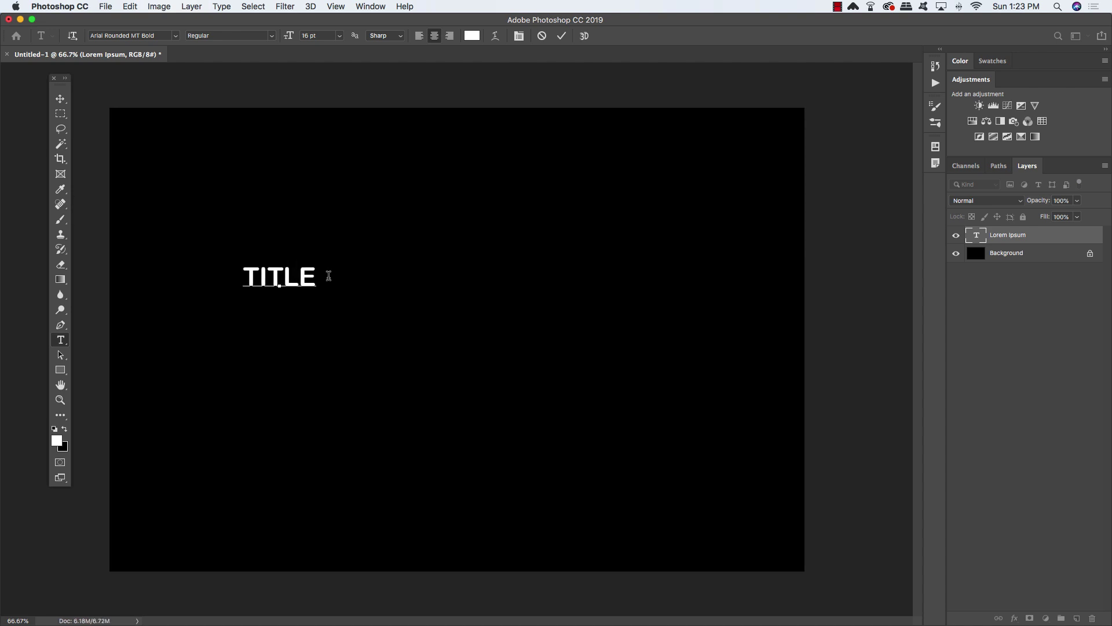
pyautogui.click(58, 99)
pyautogui.press('super+t')
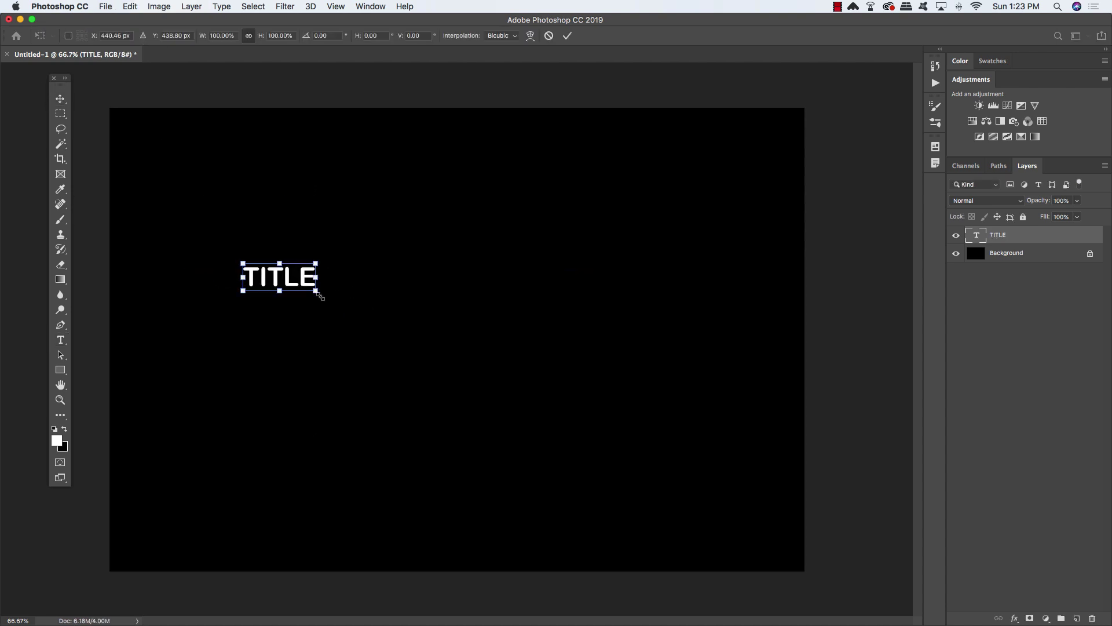
pyautogui.moveTo(318, 290); pyautogui.dragTo(587, 345)
pyautogui.press('Return')
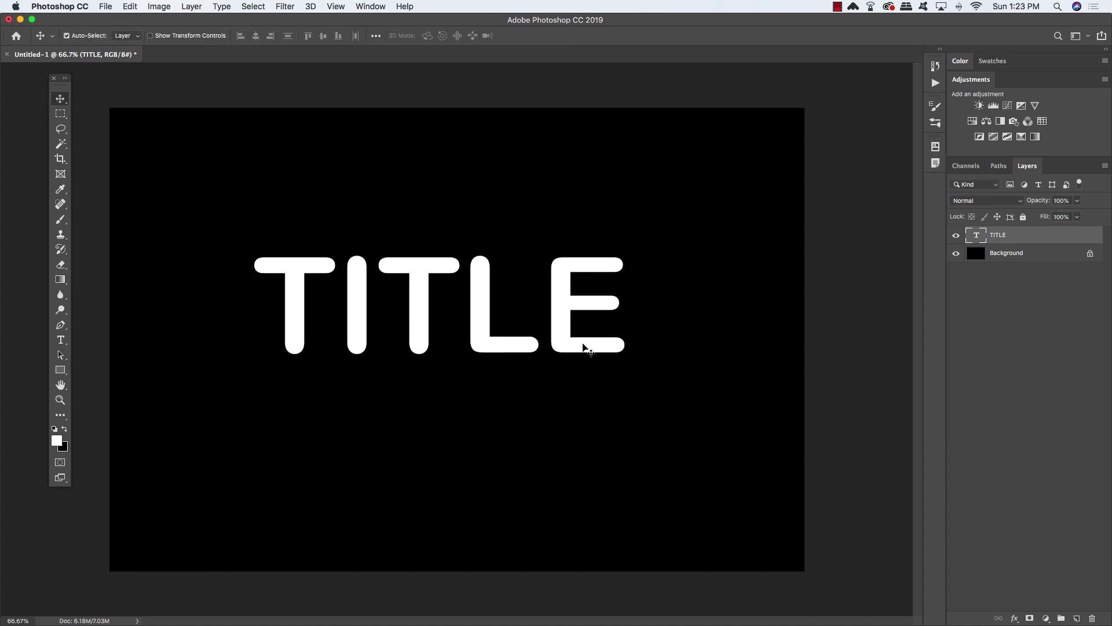
# Step: Replace TITLE with SEASON 2 and move it to the centre of the canvas
pyautogui.press('t')
pyautogui.doubleClick(562, 341)
pyautogui.write('SEASON 2')
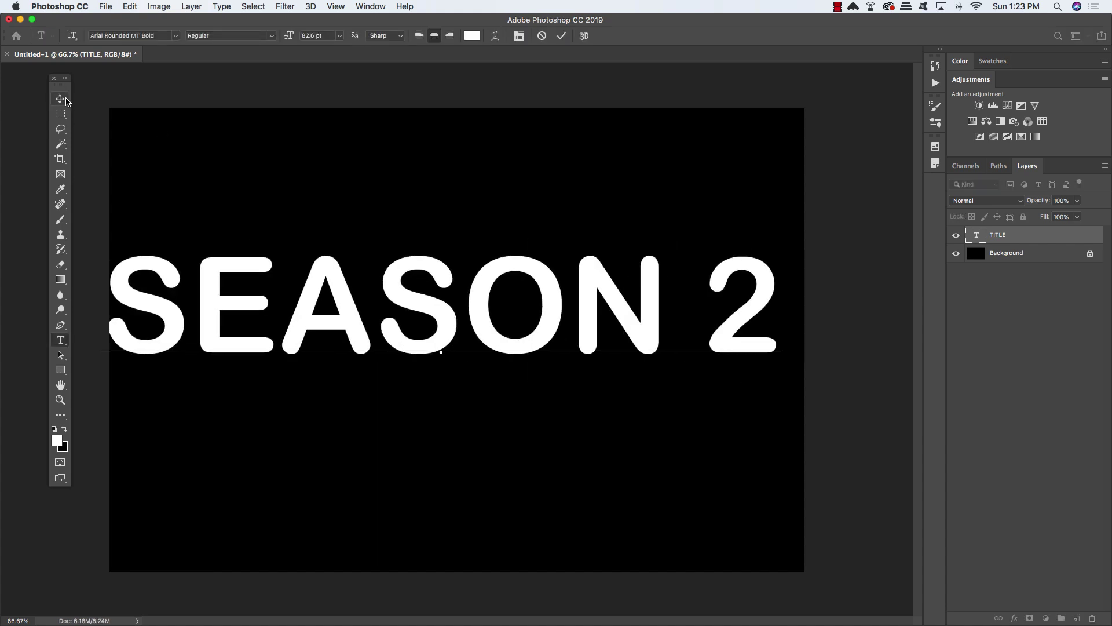
pyautogui.press('super+a')
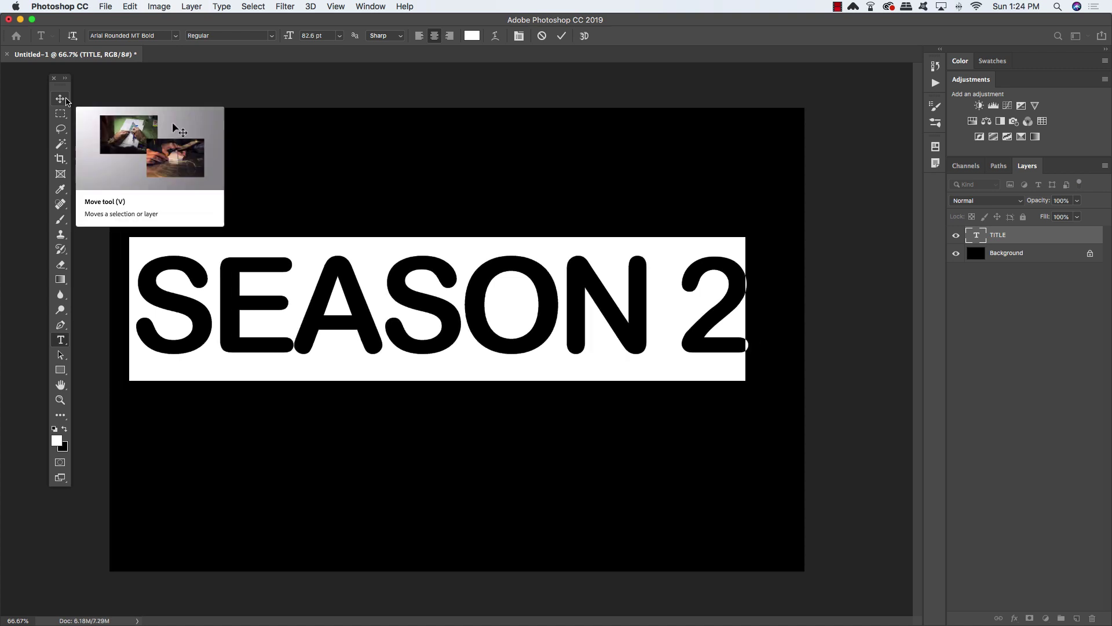
pyautogui.click(66, 100)
pyautogui.press('super+t')
pyautogui.moveTo(704, 278); pyautogui.dragTo(721, 306)
pyautogui.press('Return')
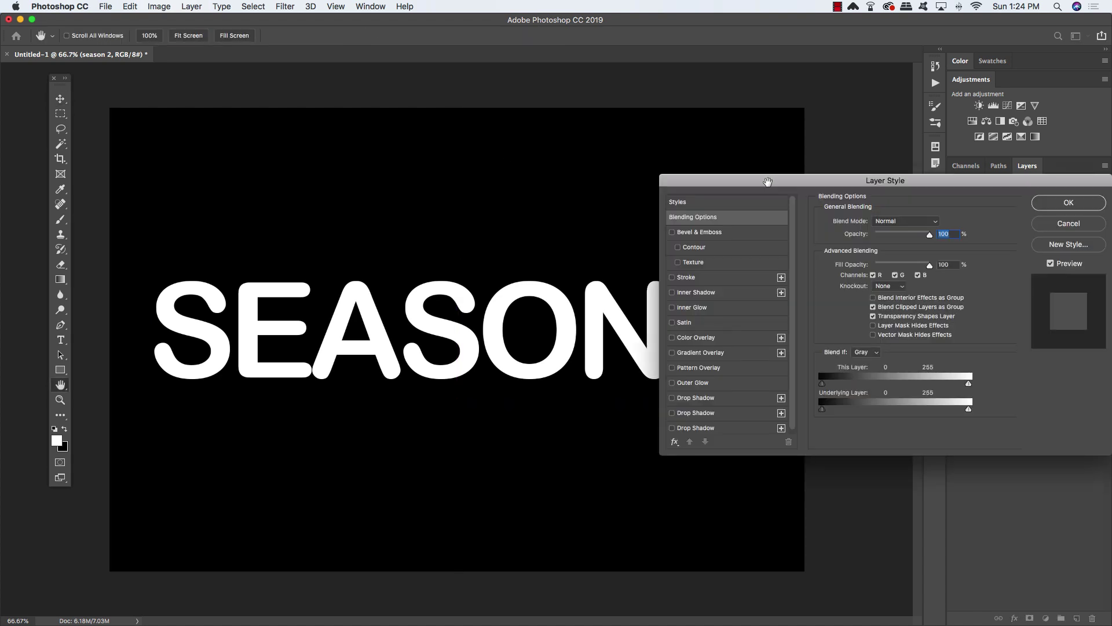
# Step: Enable Outer Glow on SEASON 2 with a red ff0036 colour and a size around 40 px
pyautogui.moveTo(768, 181); pyautogui.dragTo(600, 138)
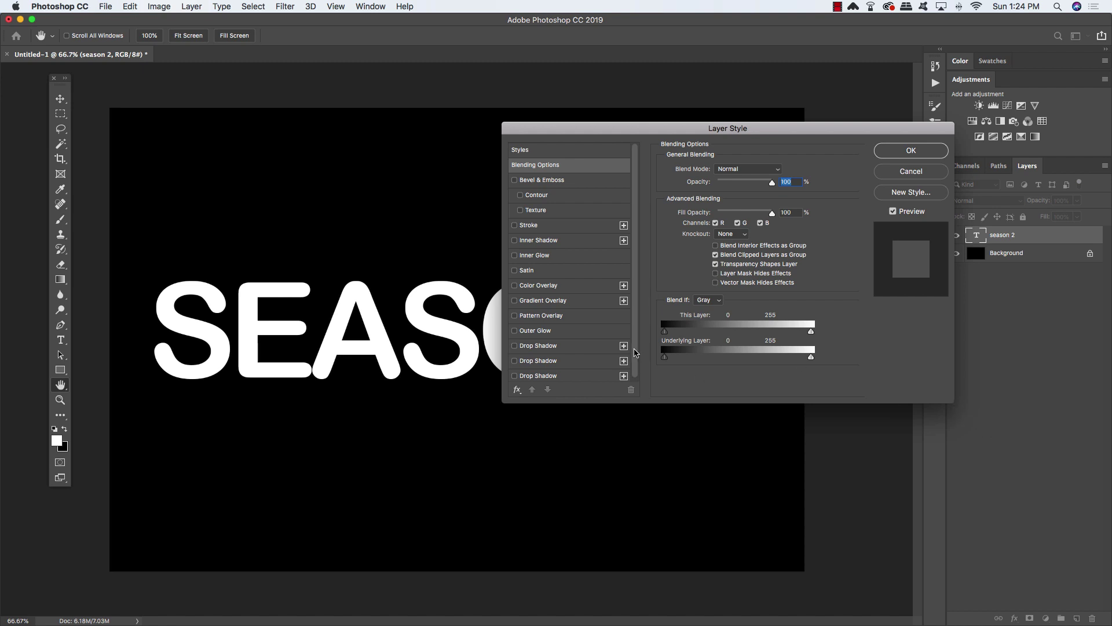
pyautogui.scroll(-1, 638, 365)
pyautogui.click(533, 328)
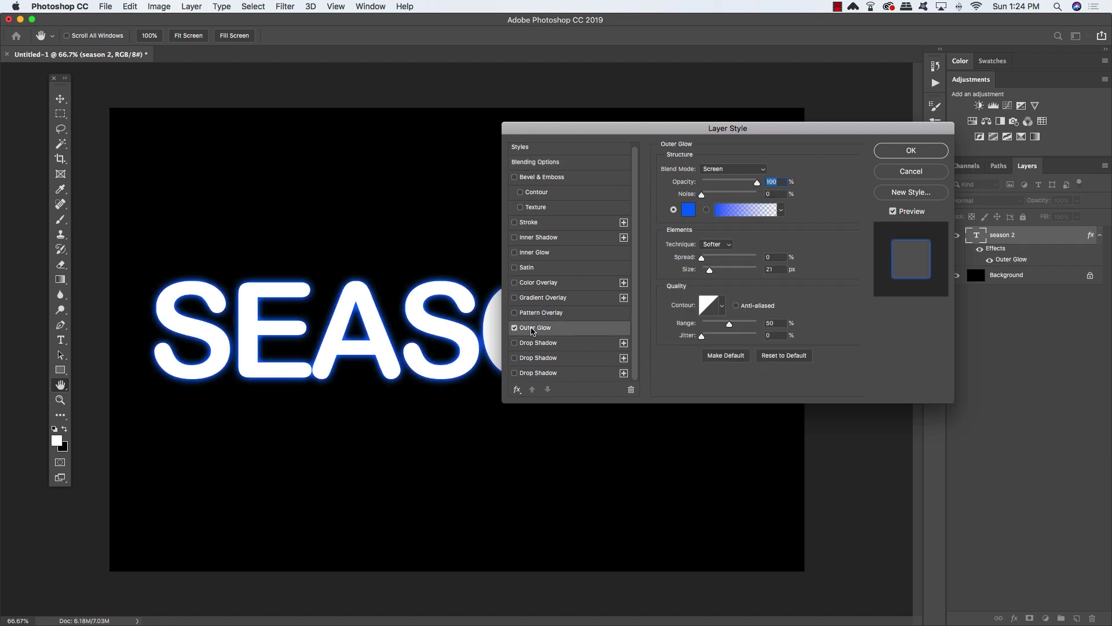
pyautogui.moveTo(542, 133); pyautogui.dragTo(599, 181)
pyautogui.moveTo(768, 318); pyautogui.dragTo(772, 319)
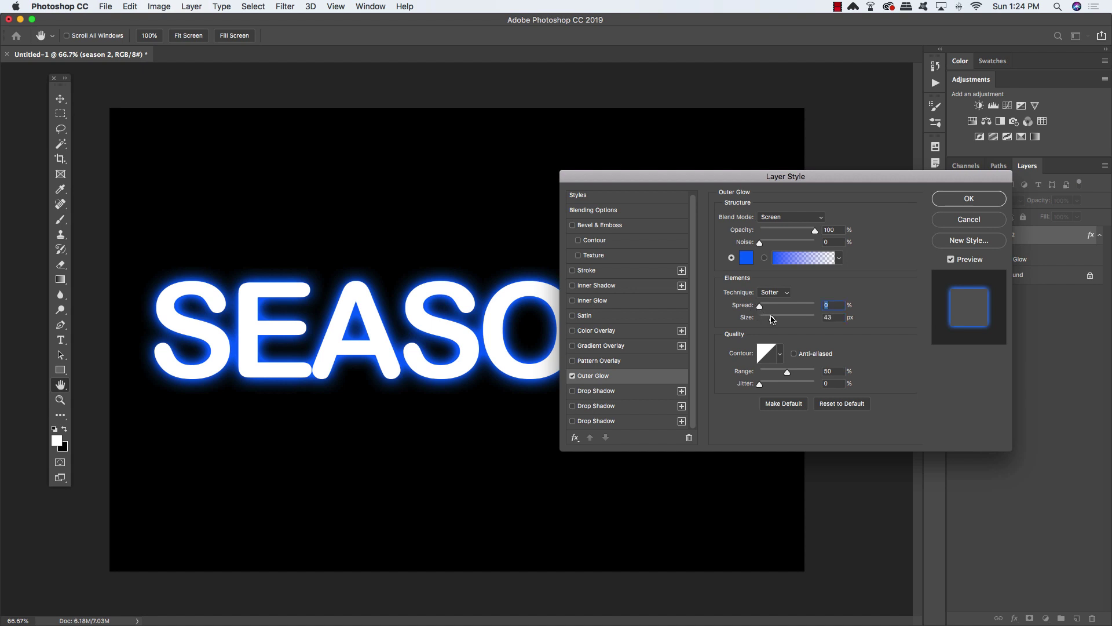
pyautogui.moveTo(772, 318); pyautogui.dragTo(772, 321)
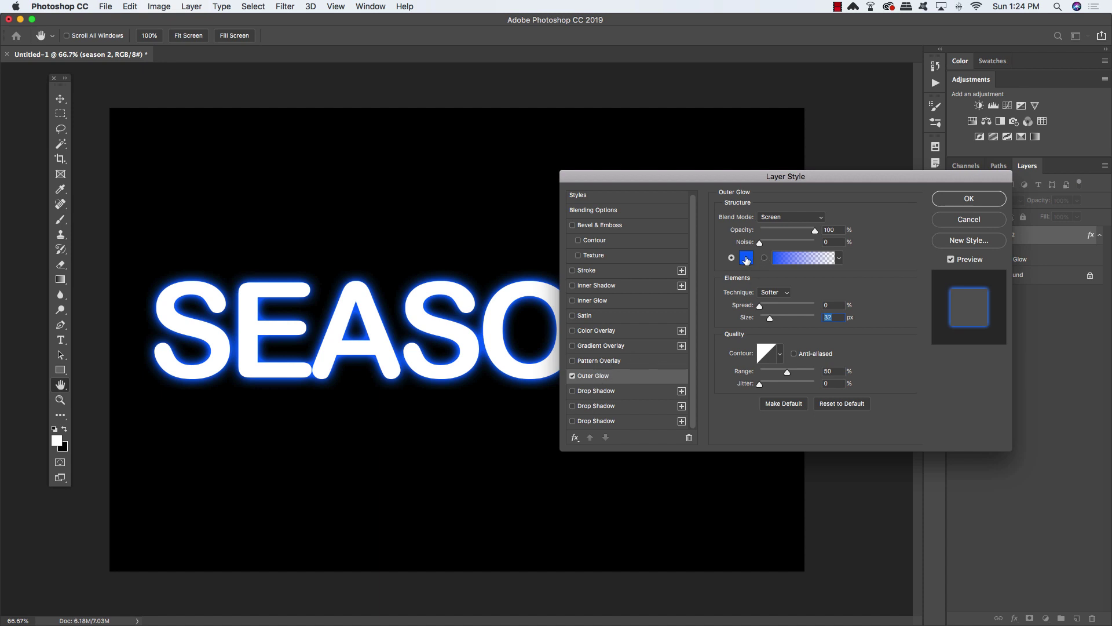
pyautogui.click(747, 257)
pyautogui.click(880, 296)
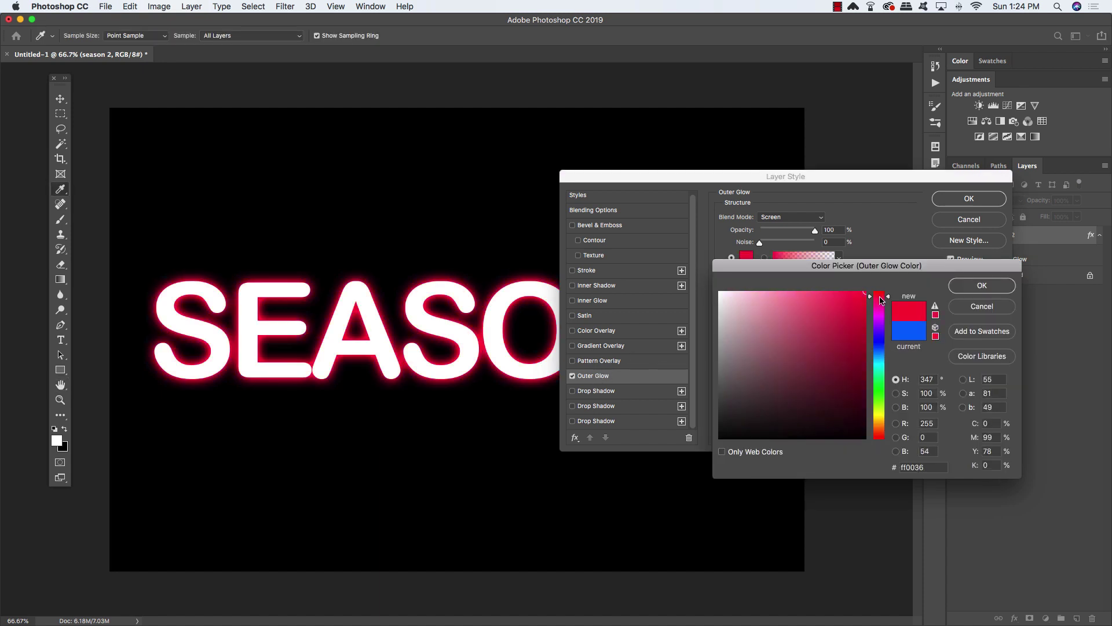
pyautogui.click(982, 286)
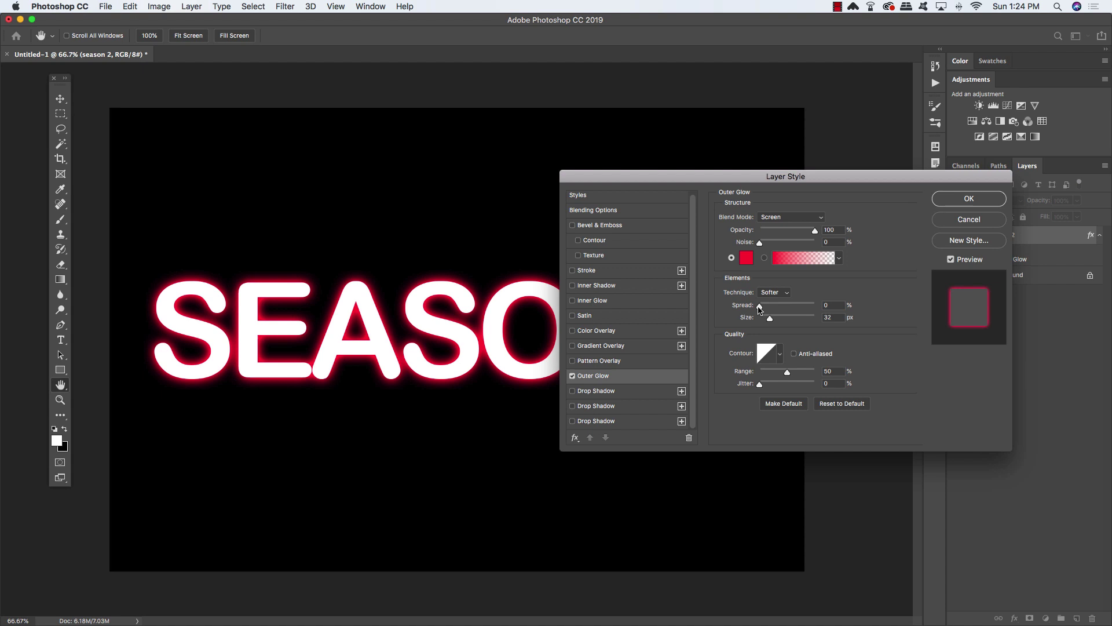
pyautogui.moveTo(771, 321); pyautogui.dragTo(772, 322)
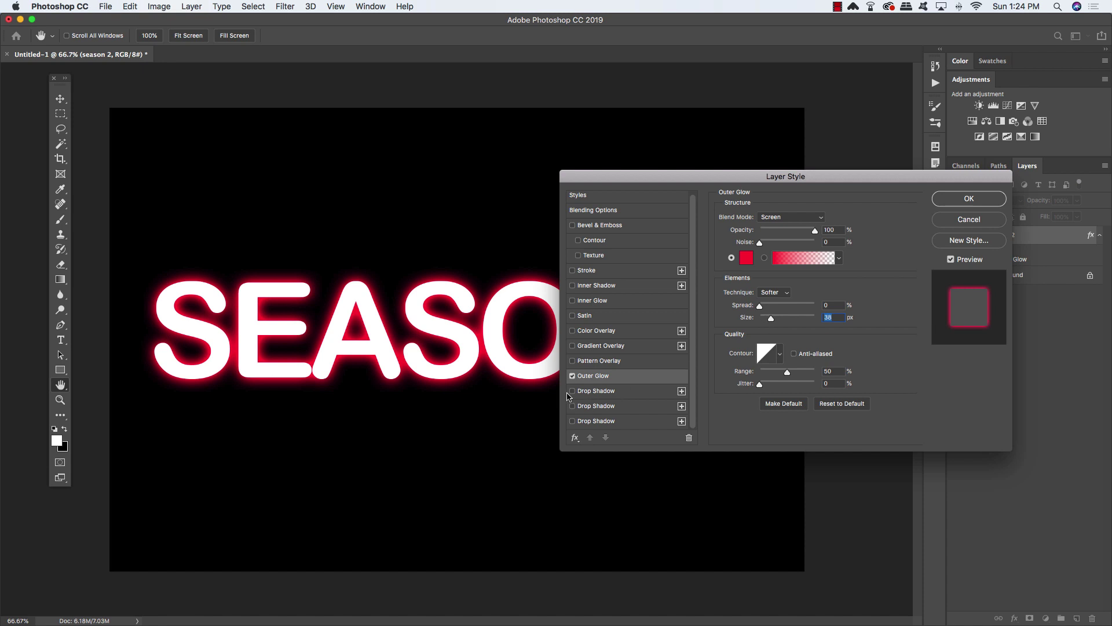
# Step: Add a bright yellow Normal-mode drop shadow with 11% spread and 27 px size
pyautogui.click(601, 395)
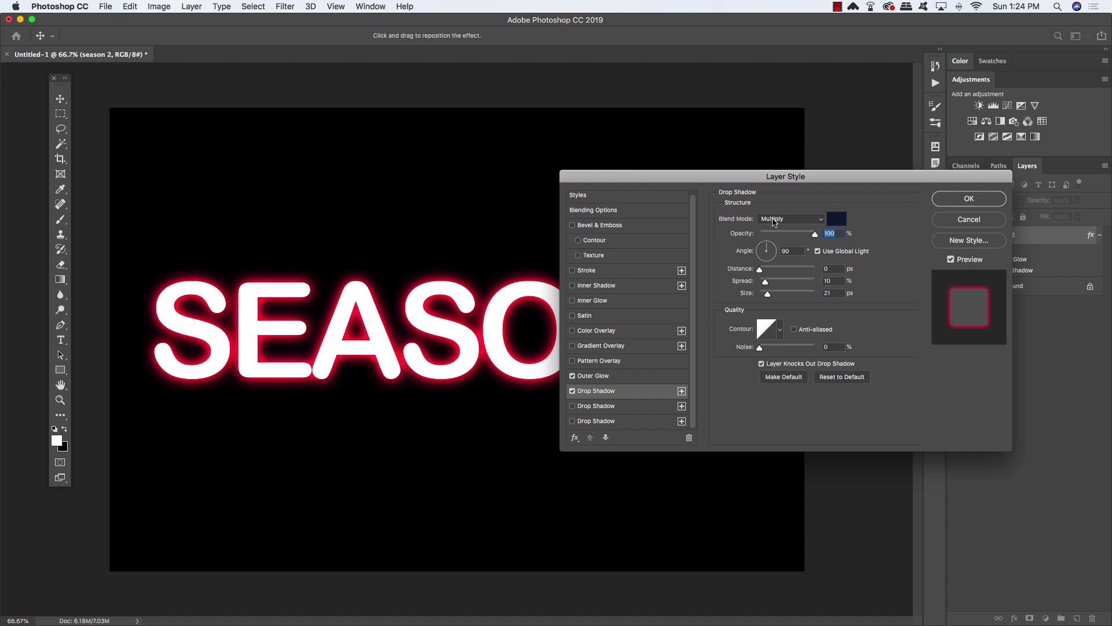
pyautogui.click(774, 220)
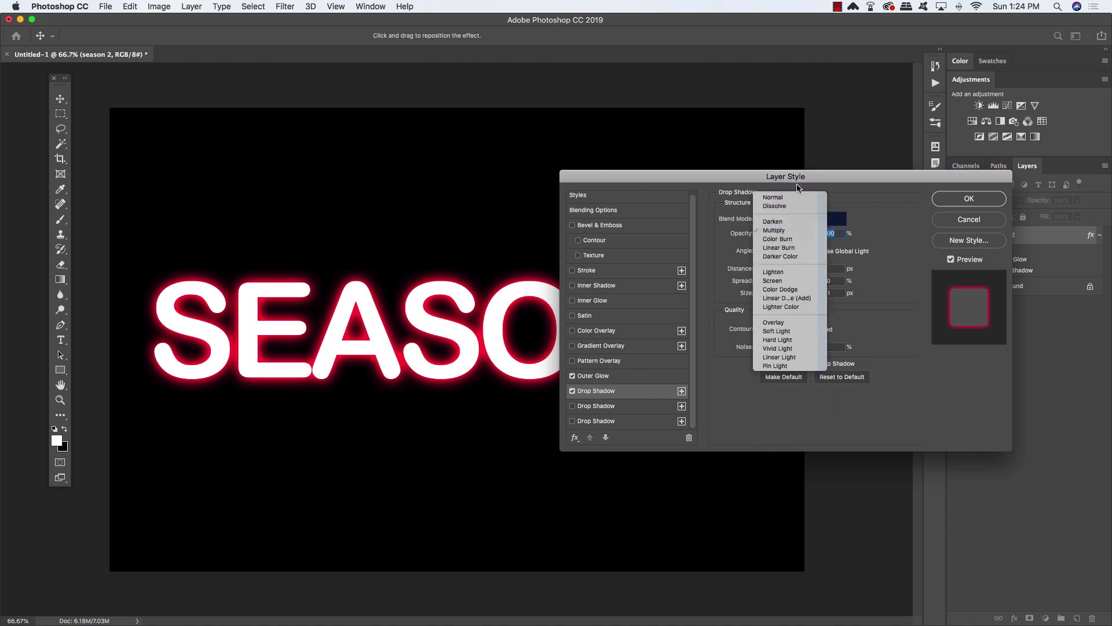
pyautogui.click(776, 185)
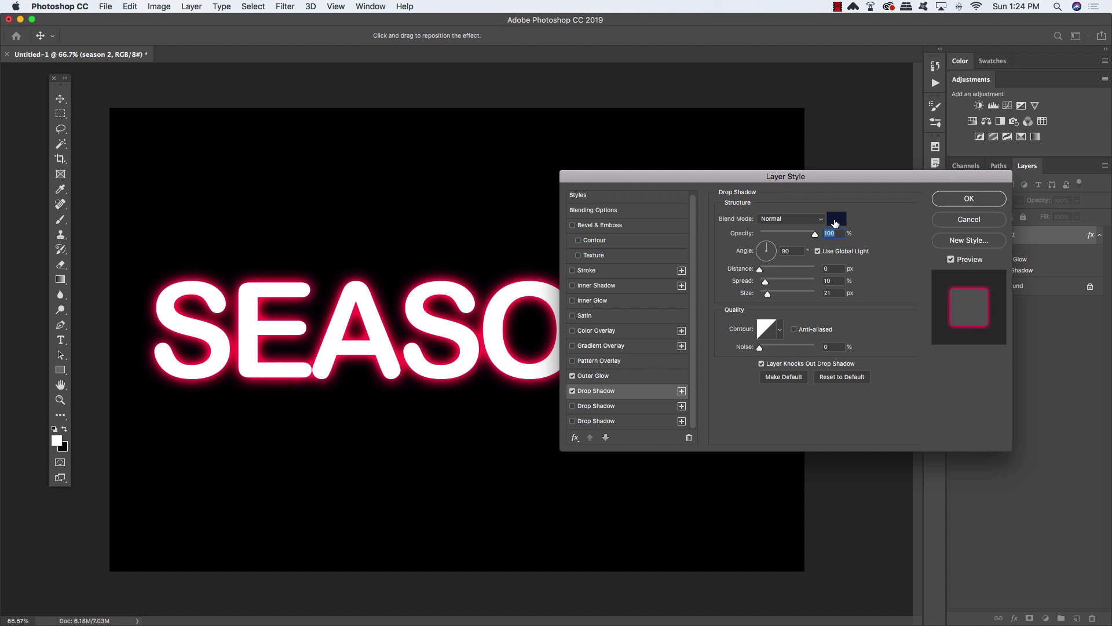
pyautogui.click(834, 223)
pyautogui.moveTo(882, 403); pyautogui.dragTo(882, 419)
pyautogui.moveTo(847, 303); pyautogui.dragTo(892, 273)
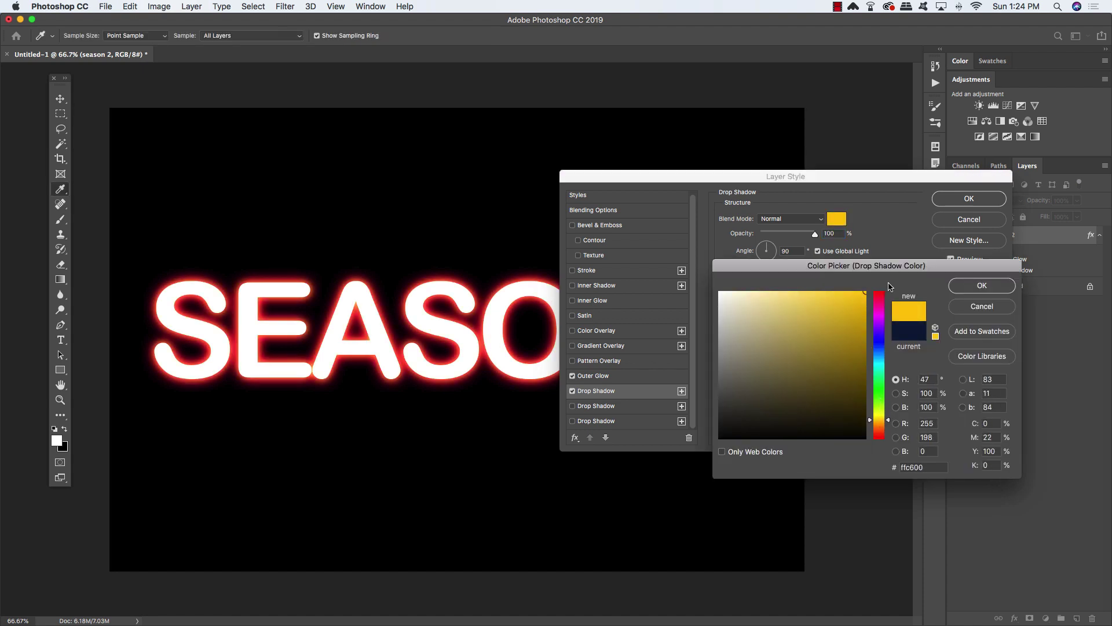
pyautogui.click(973, 288)
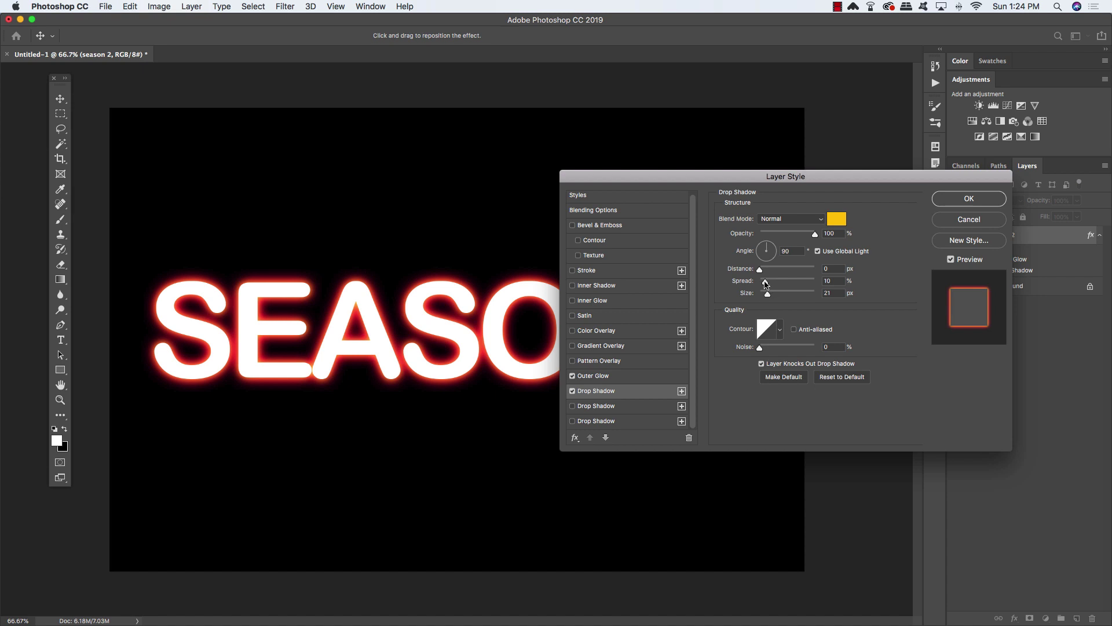
pyautogui.click(765, 283)
pyautogui.moveTo(768, 295); pyautogui.dragTo(768, 296)
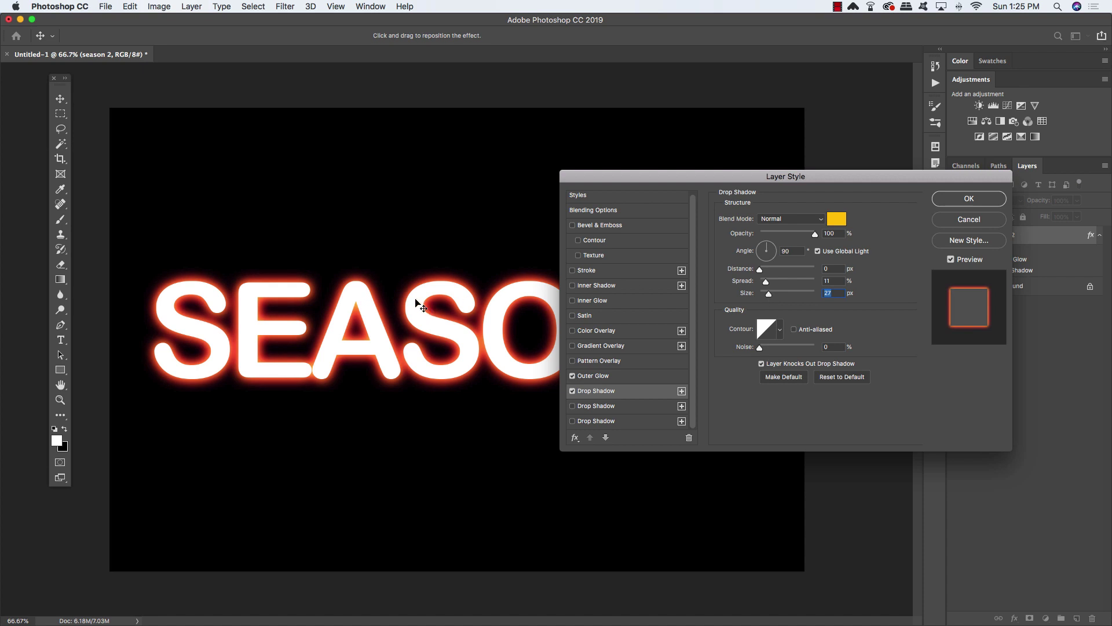
# Step: Toggle the yellow drop shadow off and on to compare, leaving it enabled
pyautogui.click(572, 392)
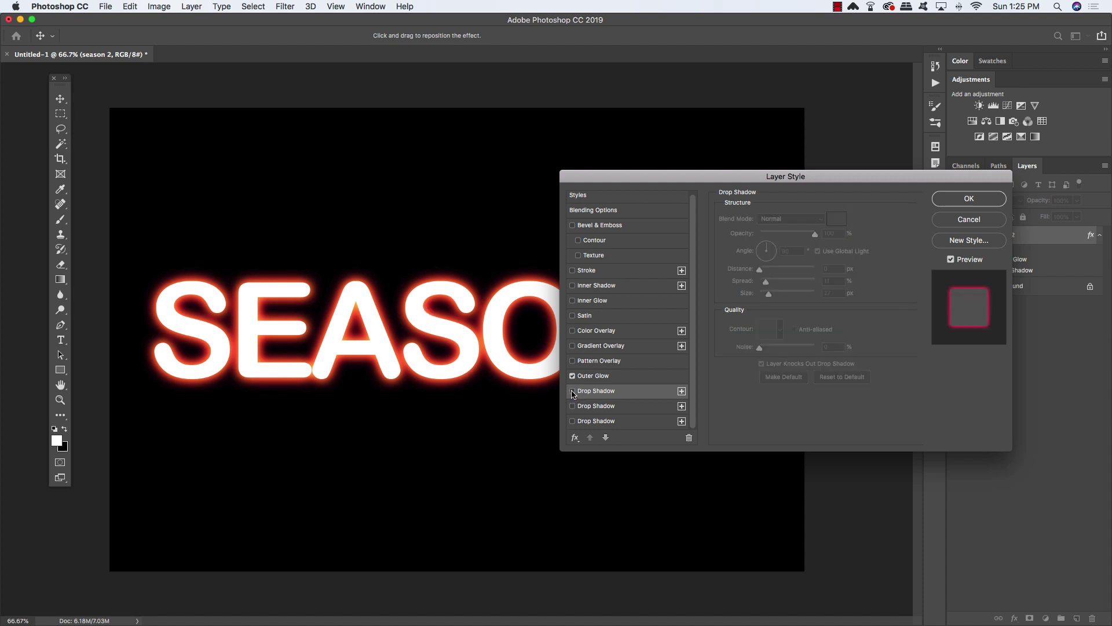
pyautogui.click(572, 392)
pyautogui.click(573, 391)
pyautogui.click(573, 392)
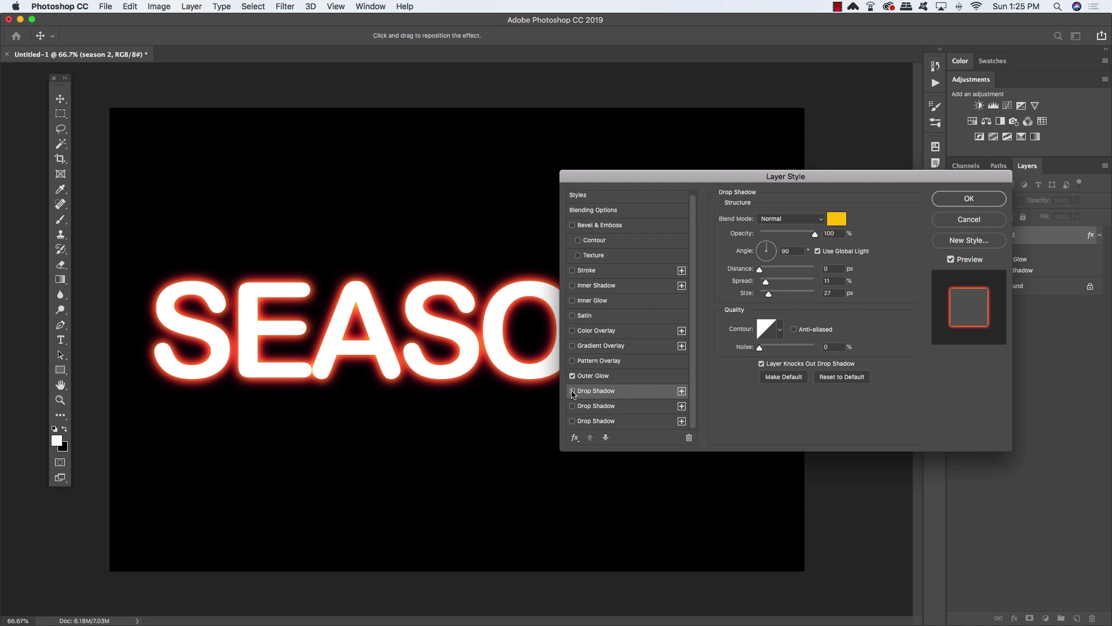
pyautogui.click(572, 392)
pyautogui.click(572, 392)
# Step: Try Overlay blending for the shadow, then settle on Linear Dodge (Add)
pyautogui.click(794, 219)
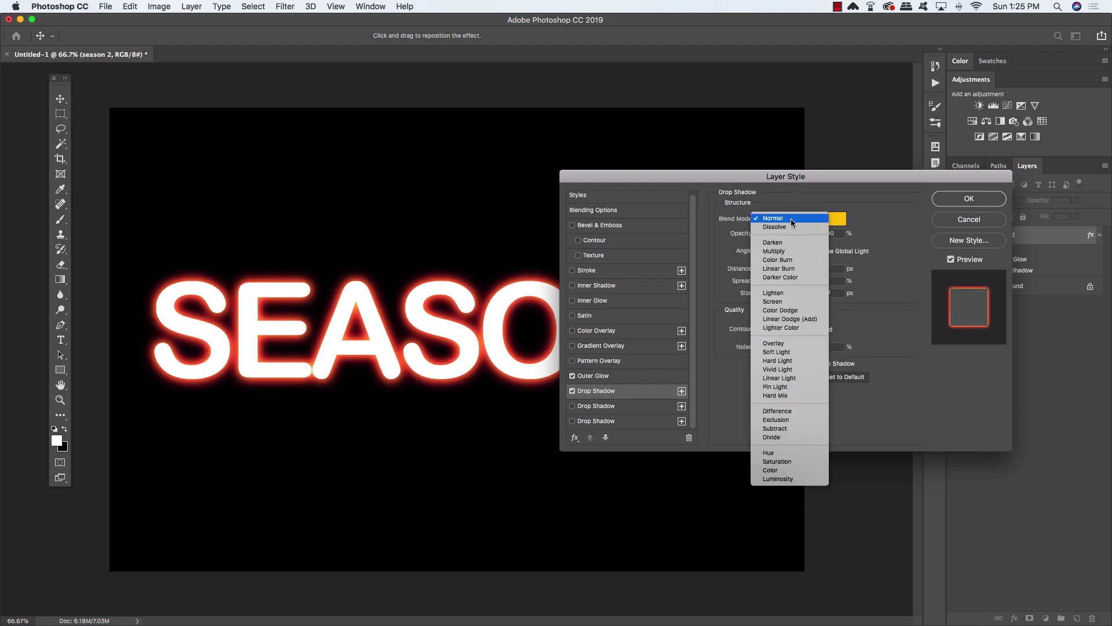
pyautogui.click(790, 317)
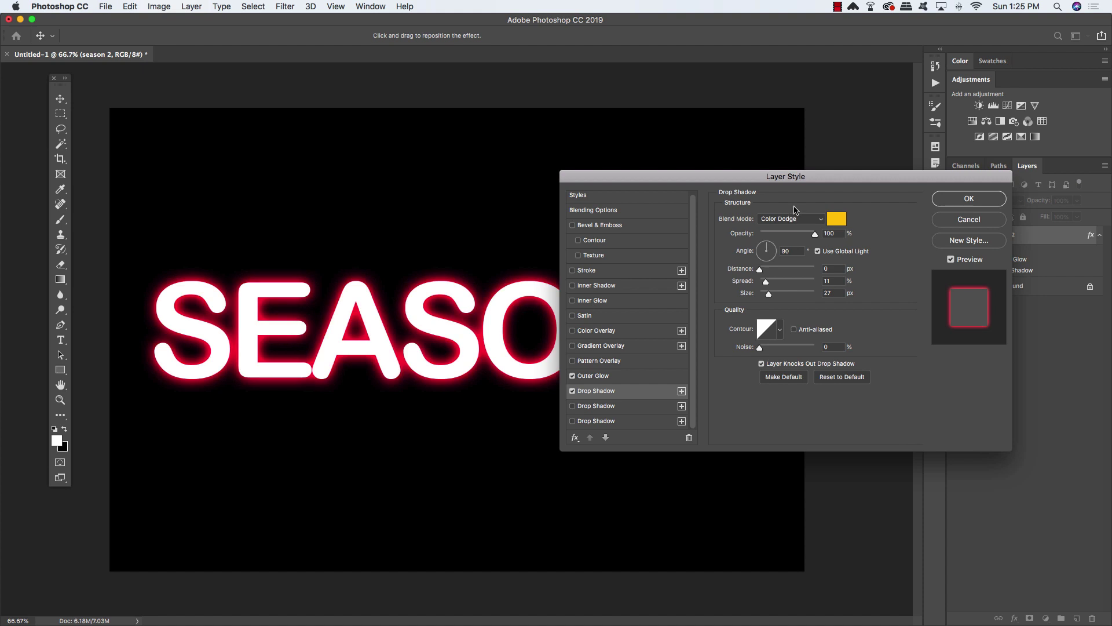
pyautogui.click(794, 220)
pyautogui.click(794, 224)
pyautogui.click(794, 222)
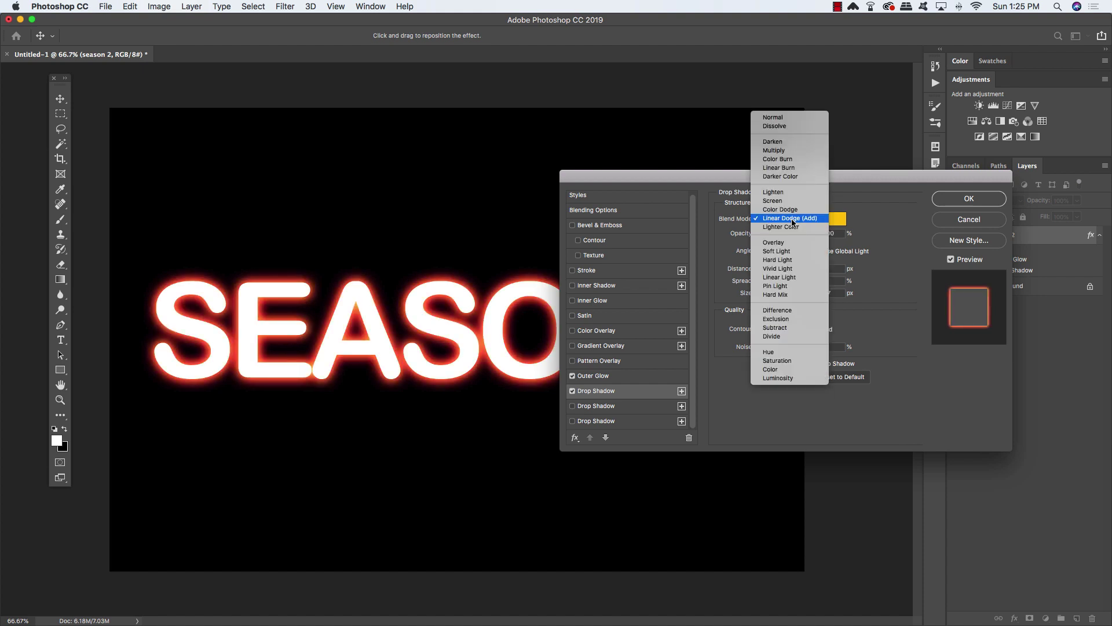
pyautogui.click(791, 247)
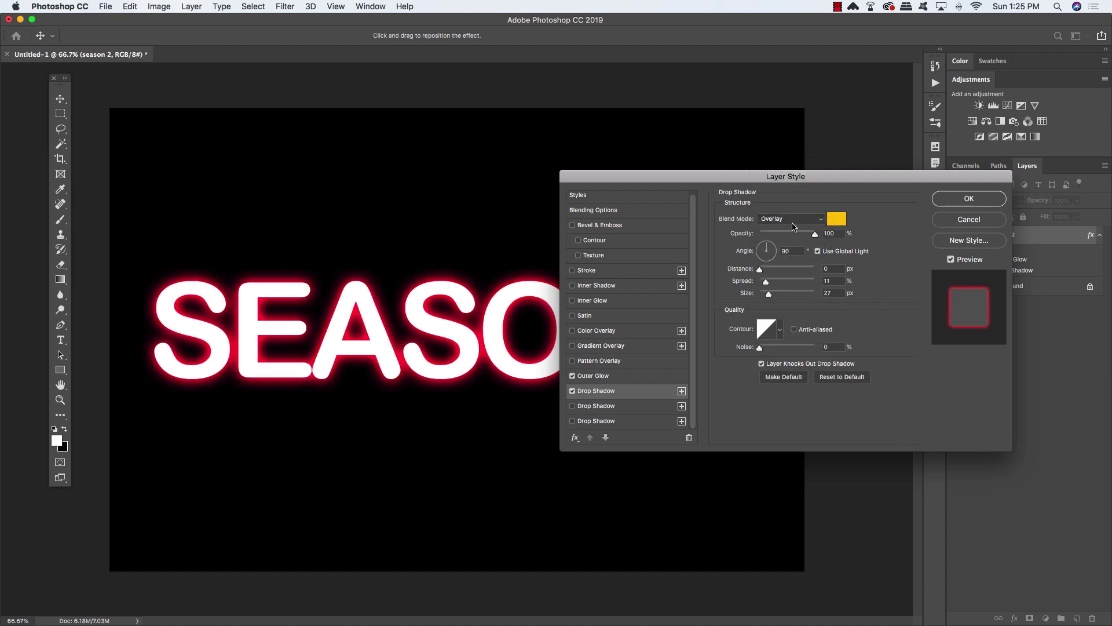
pyautogui.click(794, 218)
pyautogui.click(790, 195)
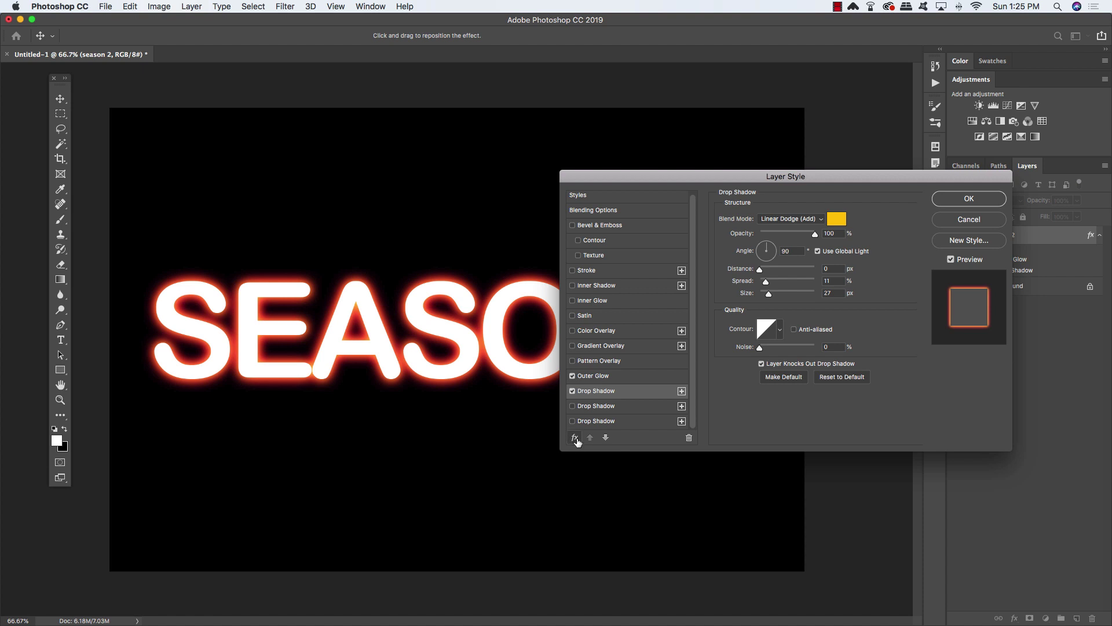
# Step: Add a second drop shadow, first trying yellow at 100% opacity in Normal mode
pyautogui.click(576, 439)
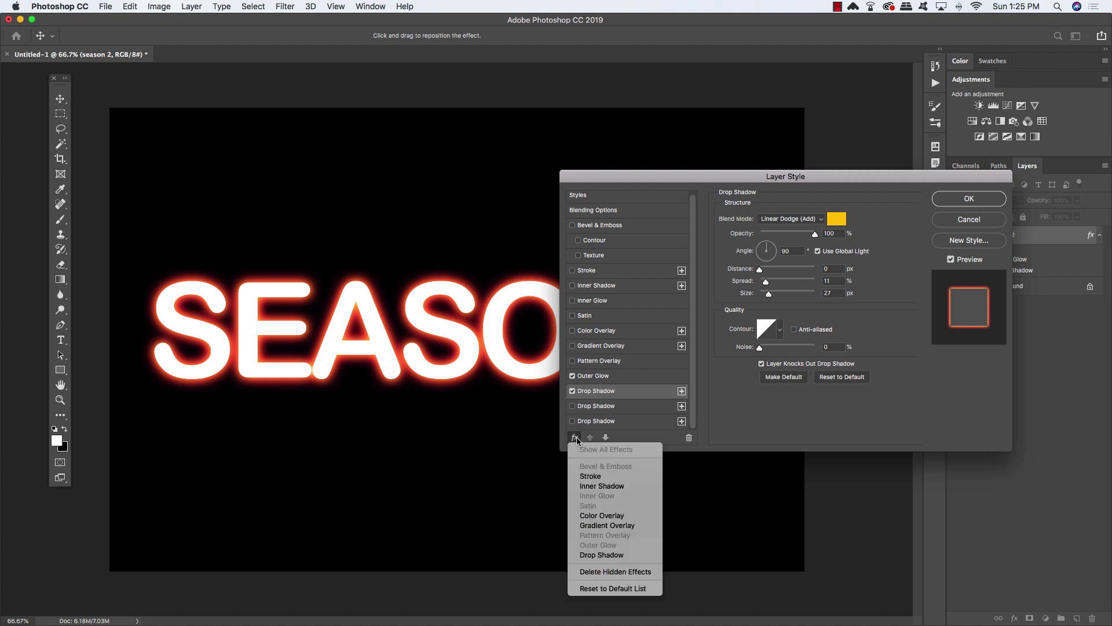
pyautogui.click(631, 556)
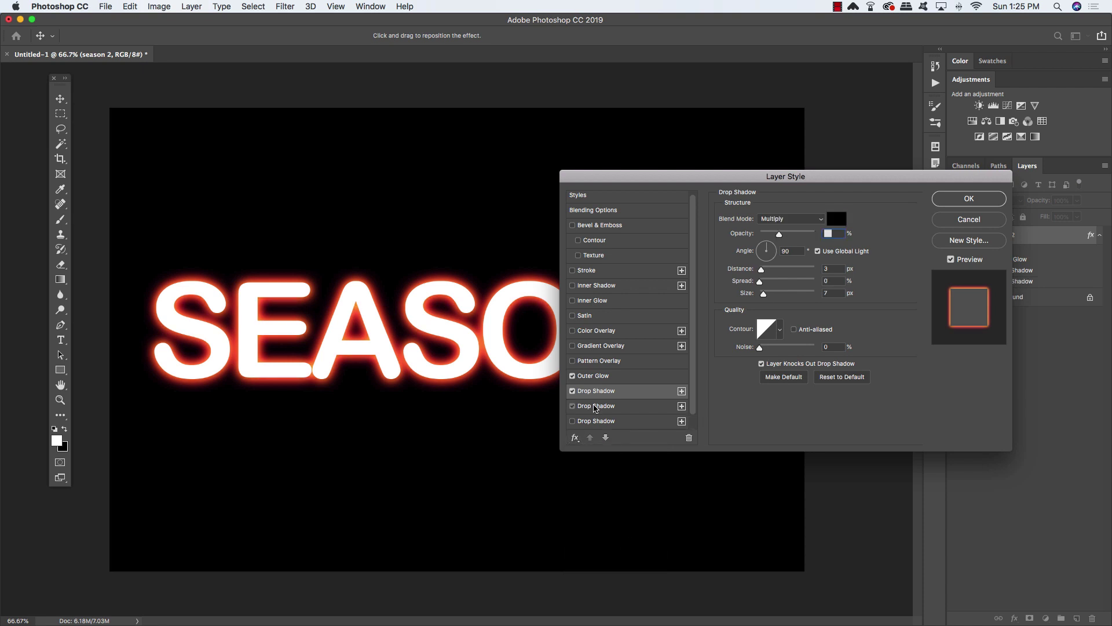
pyautogui.click(597, 408)
pyautogui.click(601, 394)
pyautogui.click(837, 218)
pyautogui.moveTo(840, 325); pyautogui.dragTo(866, 292)
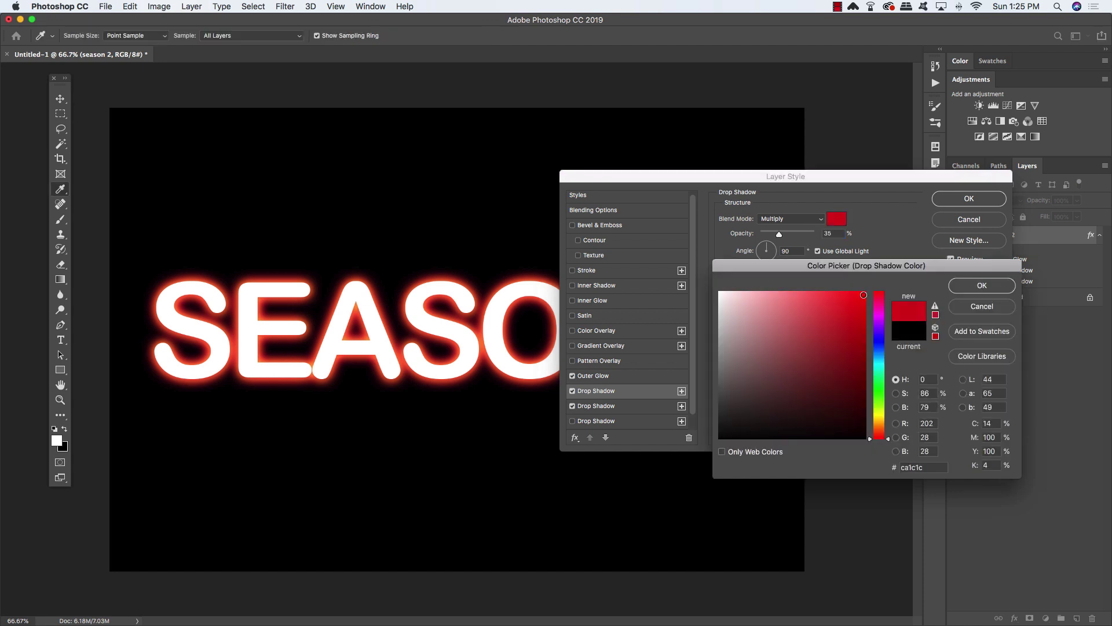
pyautogui.click(880, 418)
pyautogui.click(974, 285)
pyautogui.moveTo(779, 234); pyautogui.dragTo(872, 231)
pyautogui.moveTo(765, 294)
pyautogui.mouseDown()
pyautogui.moveTo(789, 293)
pyautogui.moveTo(780, 294)
pyautogui.mouseUp()
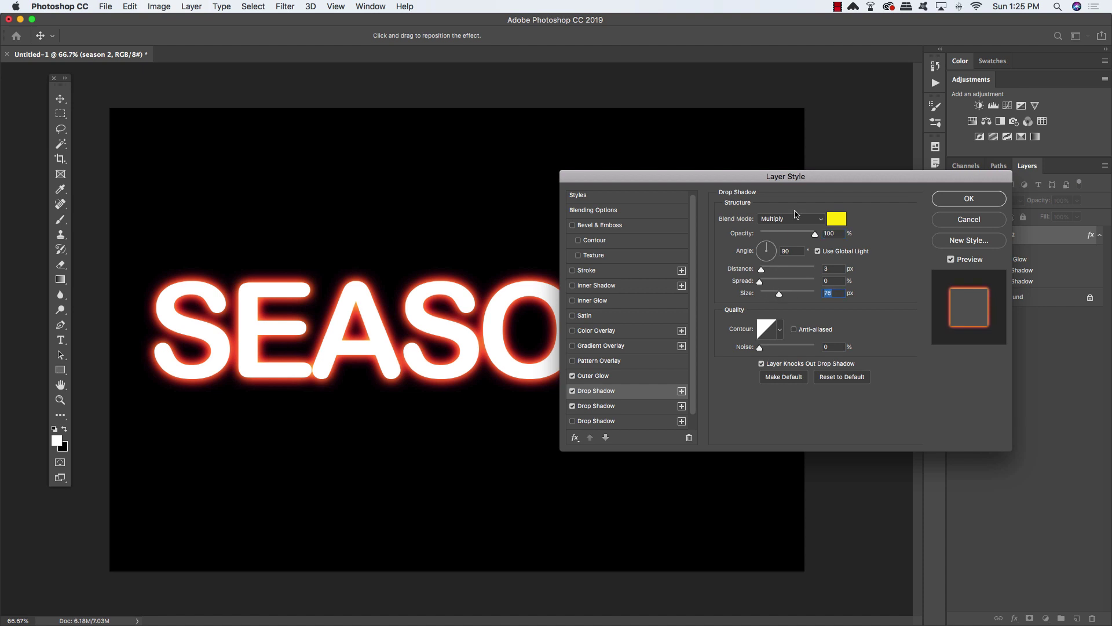
pyautogui.click(797, 218)
pyautogui.click(787, 192)
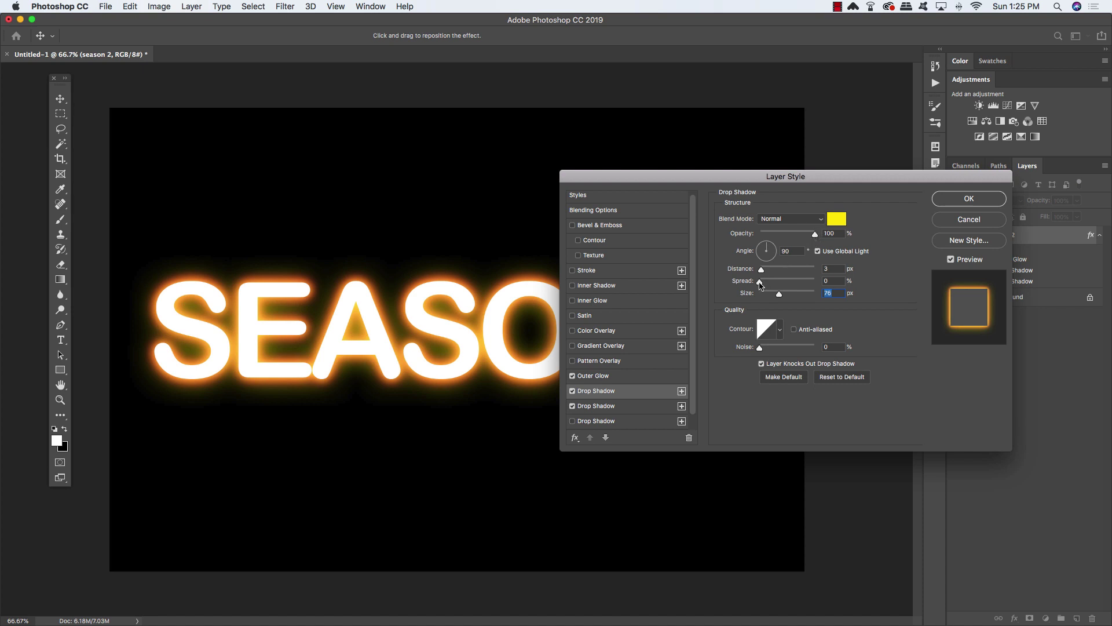
pyautogui.moveTo(759, 284); pyautogui.dragTo(780, 296)
# Step: Recolour the new shadow red-orange with Overlay blending, 27% opacity and 27 px size
pyautogui.click(837, 218)
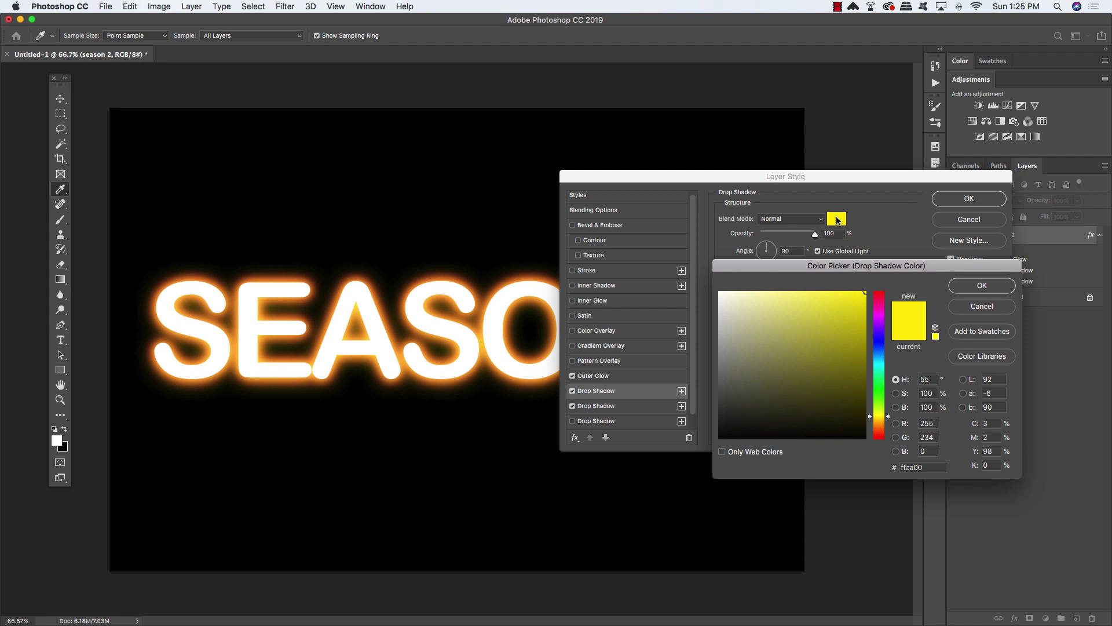
pyautogui.moveTo(879, 417); pyautogui.dragTo(883, 460)
pyautogui.click(975, 291)
pyautogui.click(774, 219)
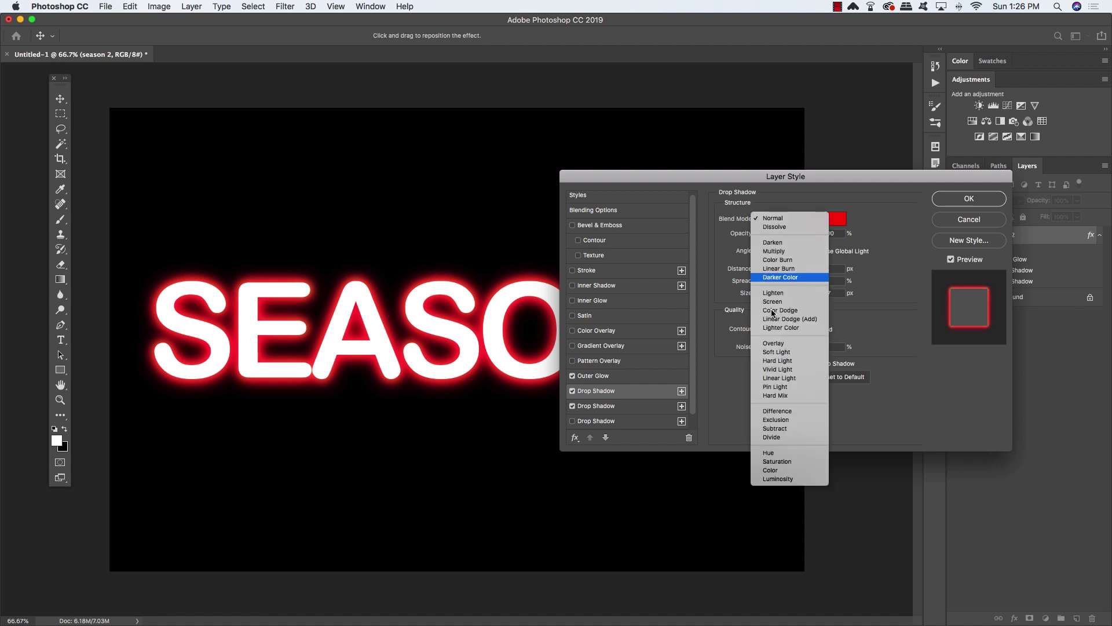
pyautogui.click(776, 343)
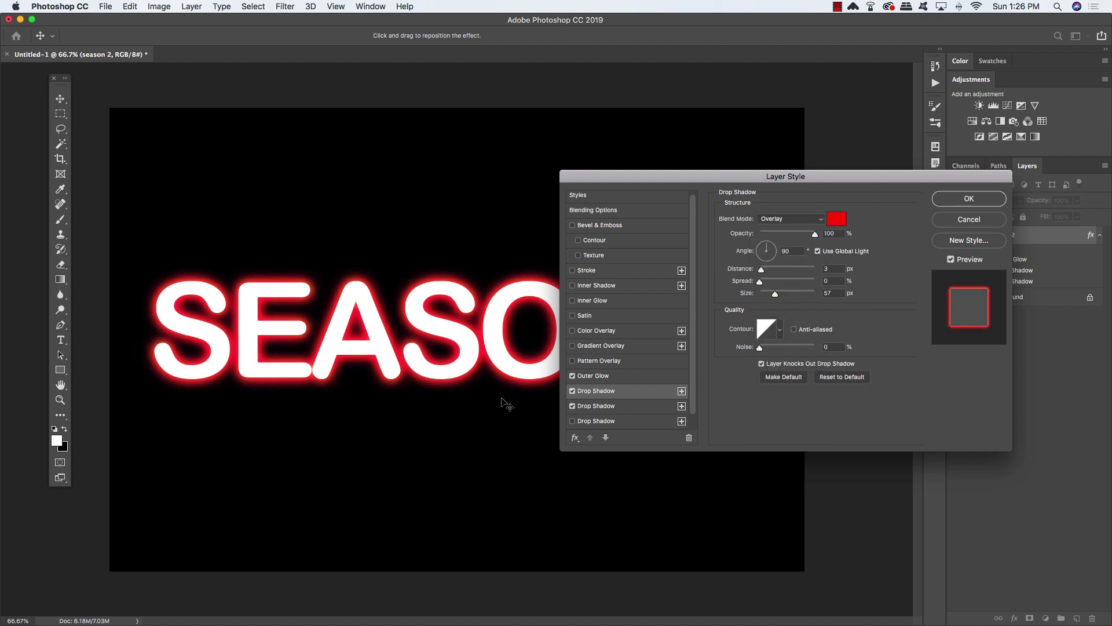
pyautogui.moveTo(815, 234); pyautogui.dragTo(775, 236)
pyautogui.moveTo(775, 294); pyautogui.dragTo(770, 296)
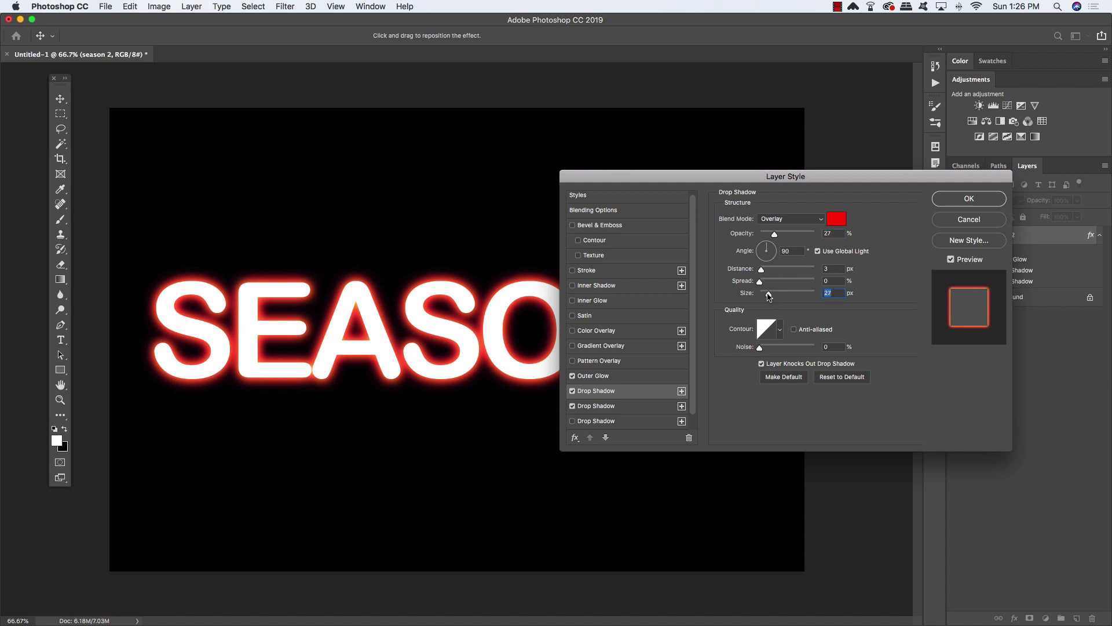
# Step: Widen the yellow Linear Dodge drop shadow to 38 px
pyautogui.click(645, 409)
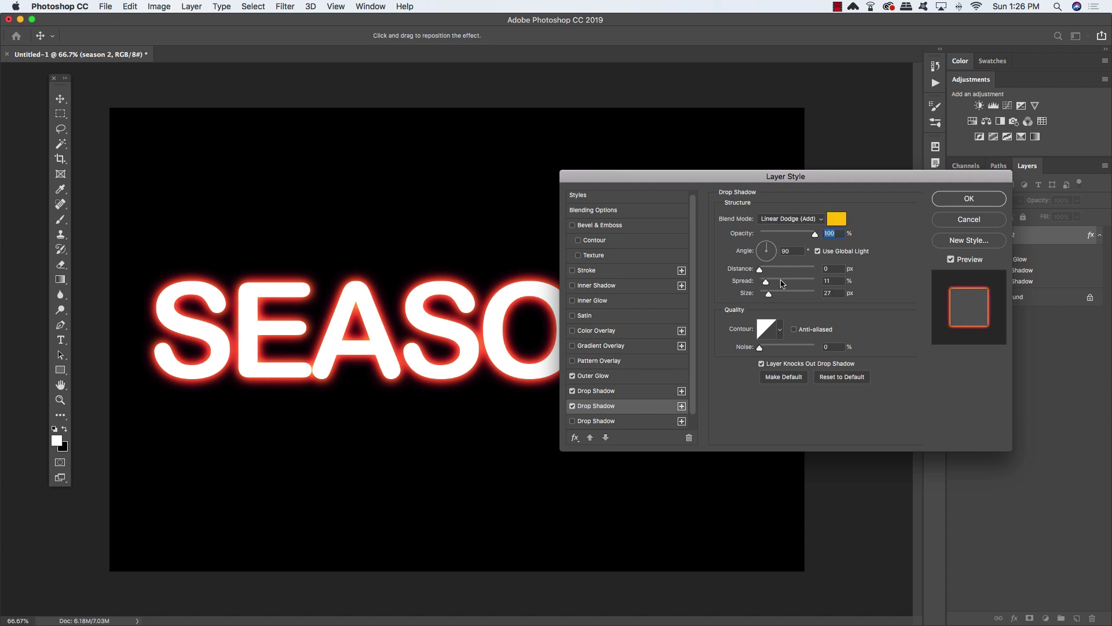
pyautogui.moveTo(769, 294); pyautogui.dragTo(772, 297)
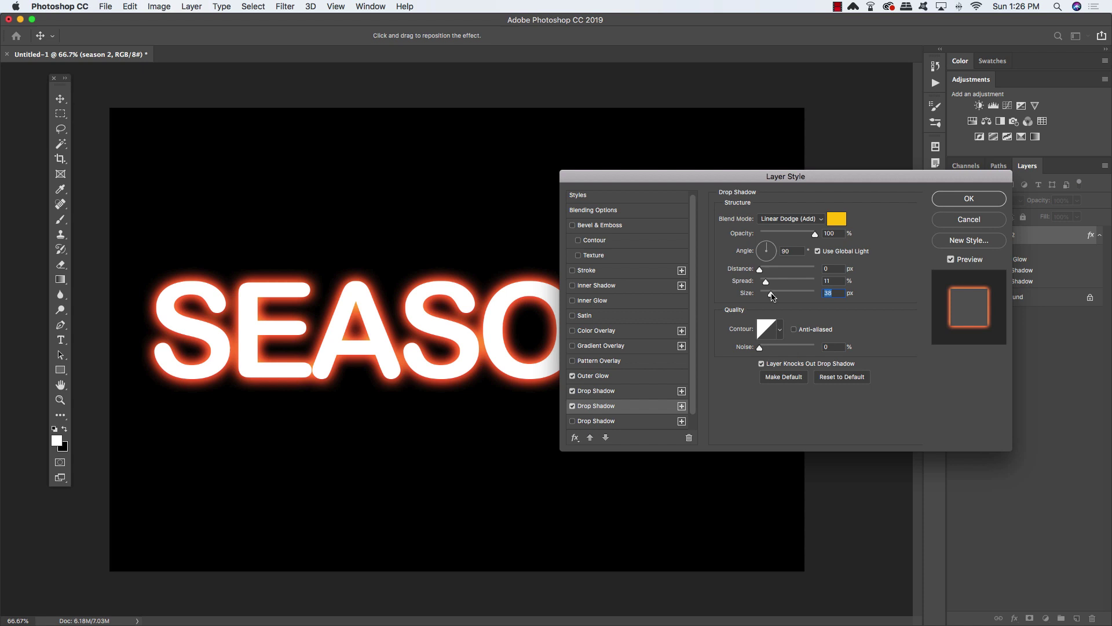
pyautogui.moveTo(646, 176); pyautogui.dragTo(558, 136)
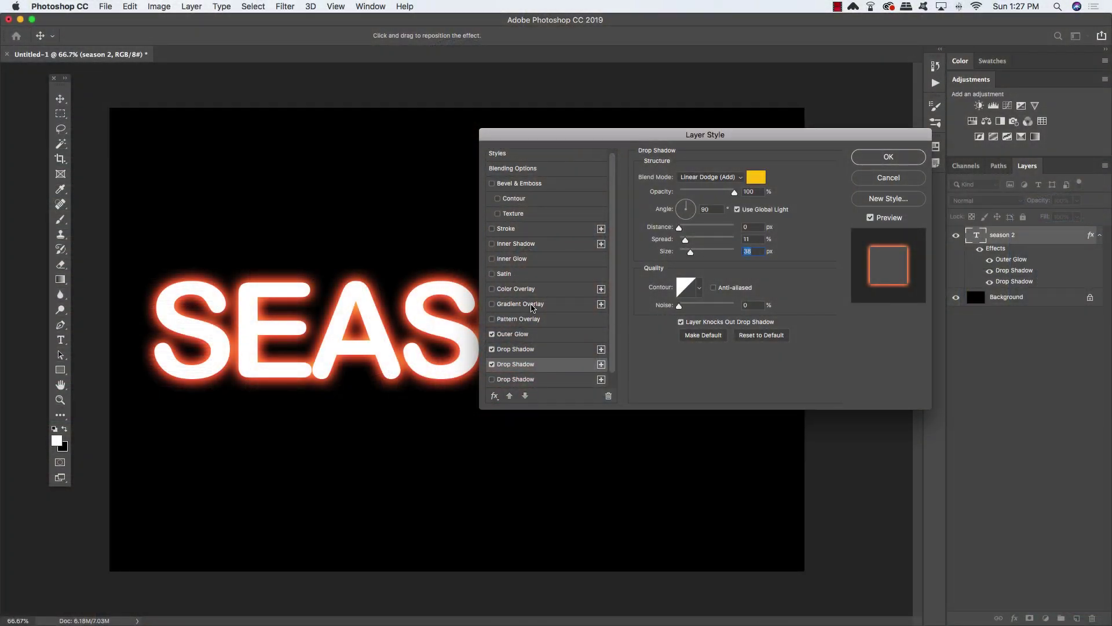
# Step: Add a Gradient Overlay and try a first colour on the gradient's left stop
pyautogui.click(533, 307)
pyautogui.click(706, 203)
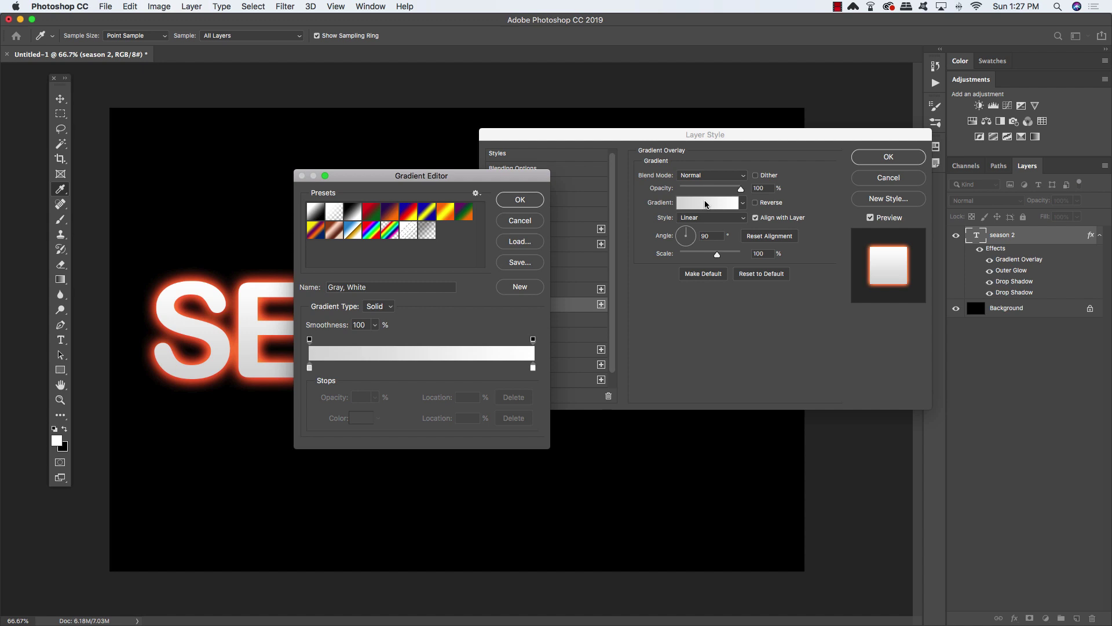
pyautogui.moveTo(415, 176); pyautogui.dragTo(678, 151)
pyautogui.click(573, 343)
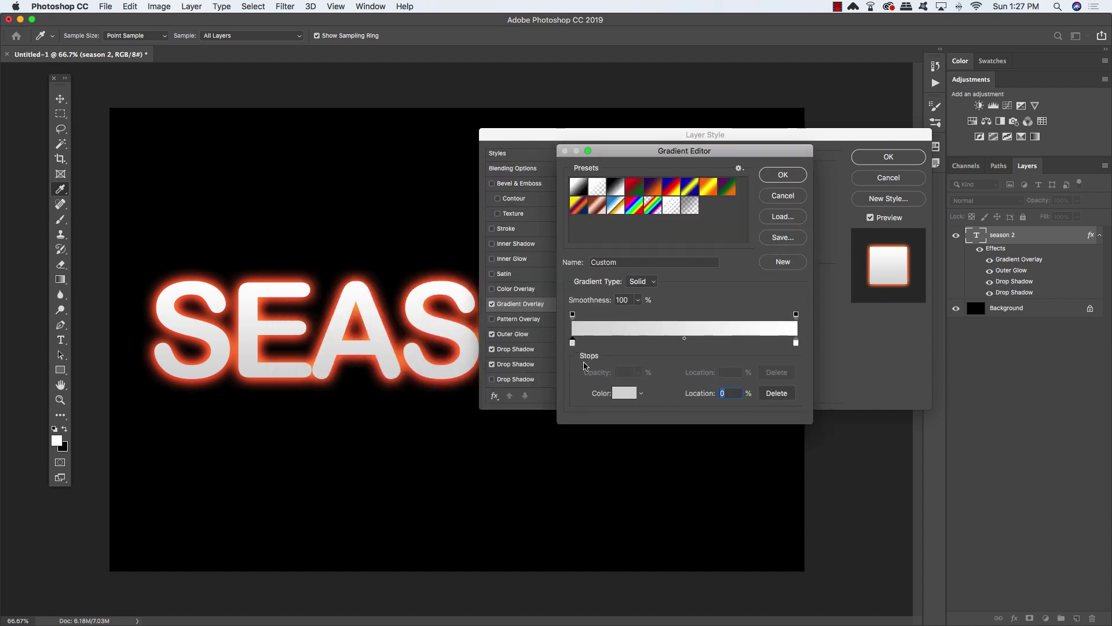
pyautogui.click(623, 393)
pyautogui.click(820, 381)
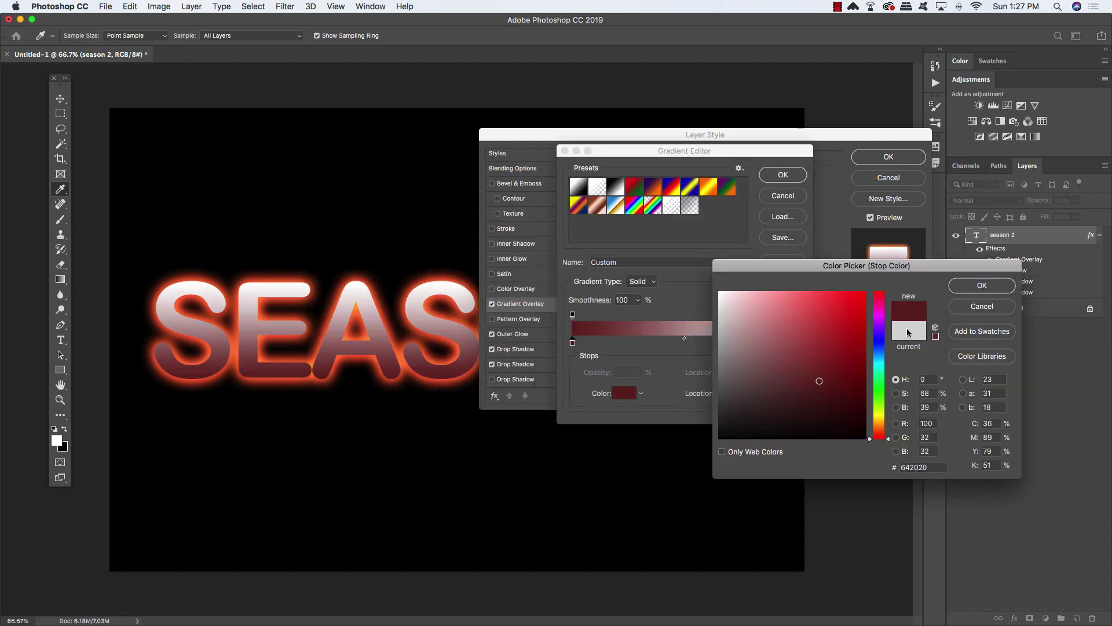
pyautogui.click(770, 372)
pyautogui.moveTo(879, 348); pyautogui.dragTo(879, 354)
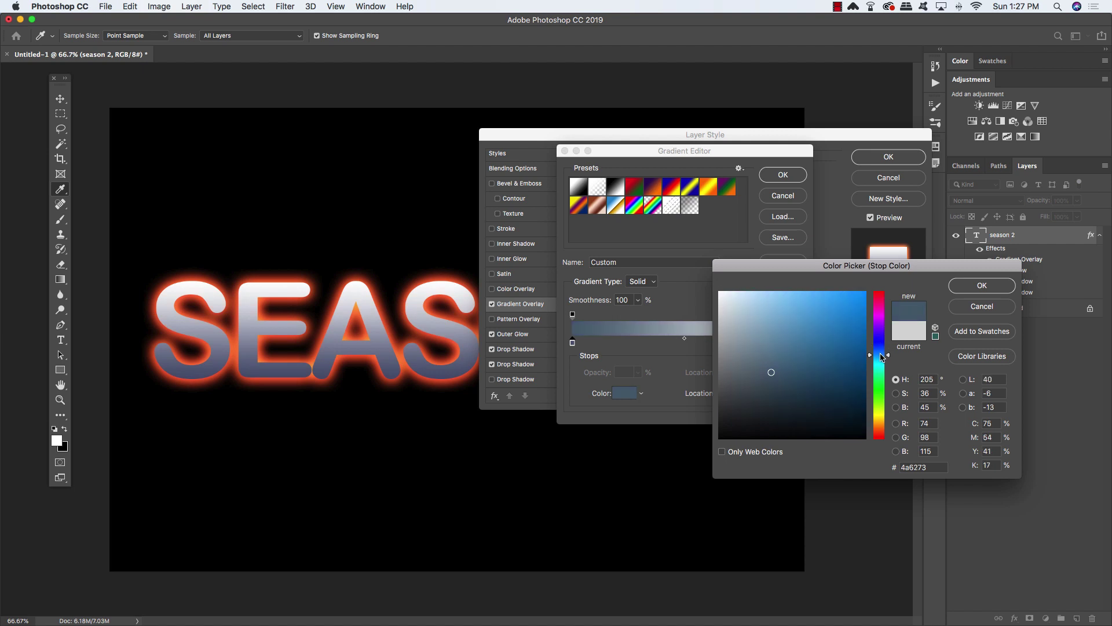
pyautogui.click(982, 285)
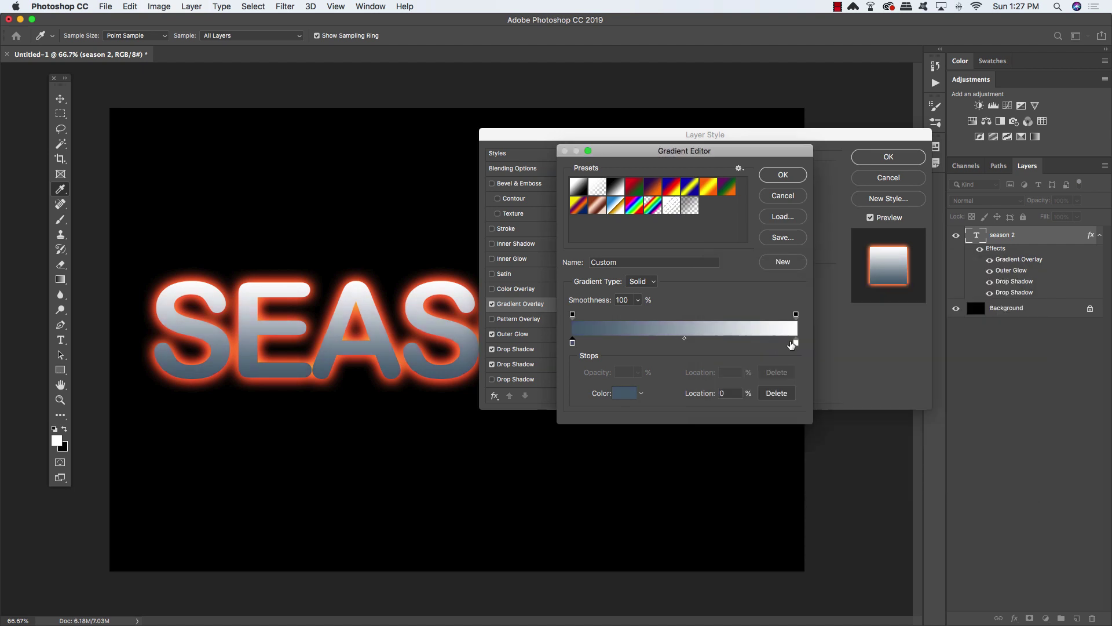
# Step: Set the gradient's right colour stop to yellow
pyautogui.click(796, 342)
pyautogui.click(624, 394)
pyautogui.click(865, 292)
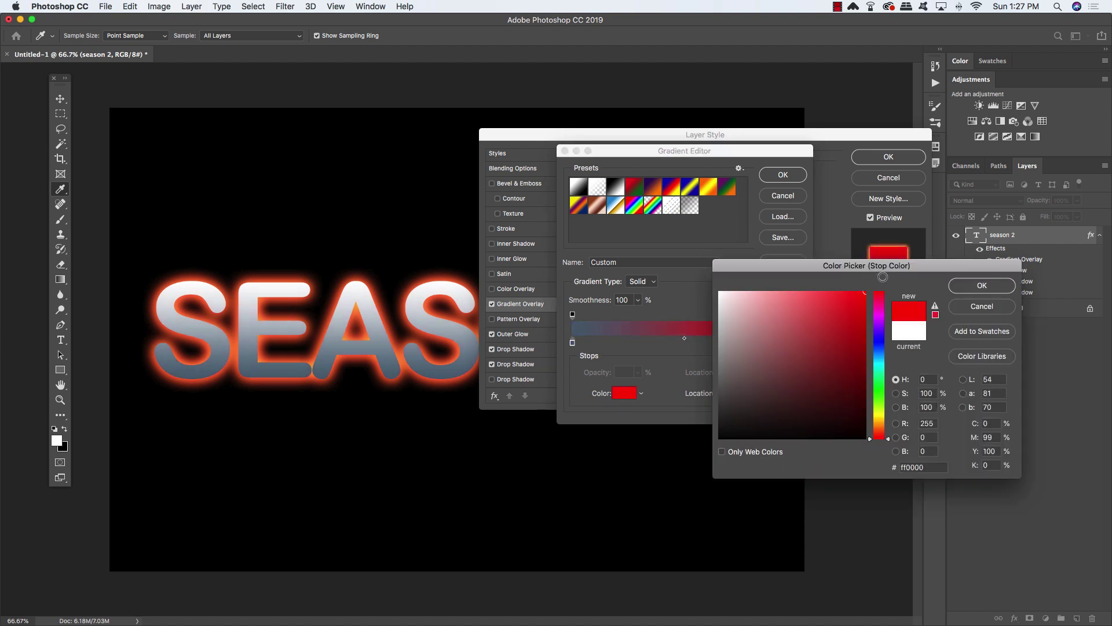
pyautogui.click(879, 425)
pyautogui.moveTo(879, 424); pyautogui.dragTo(879, 417)
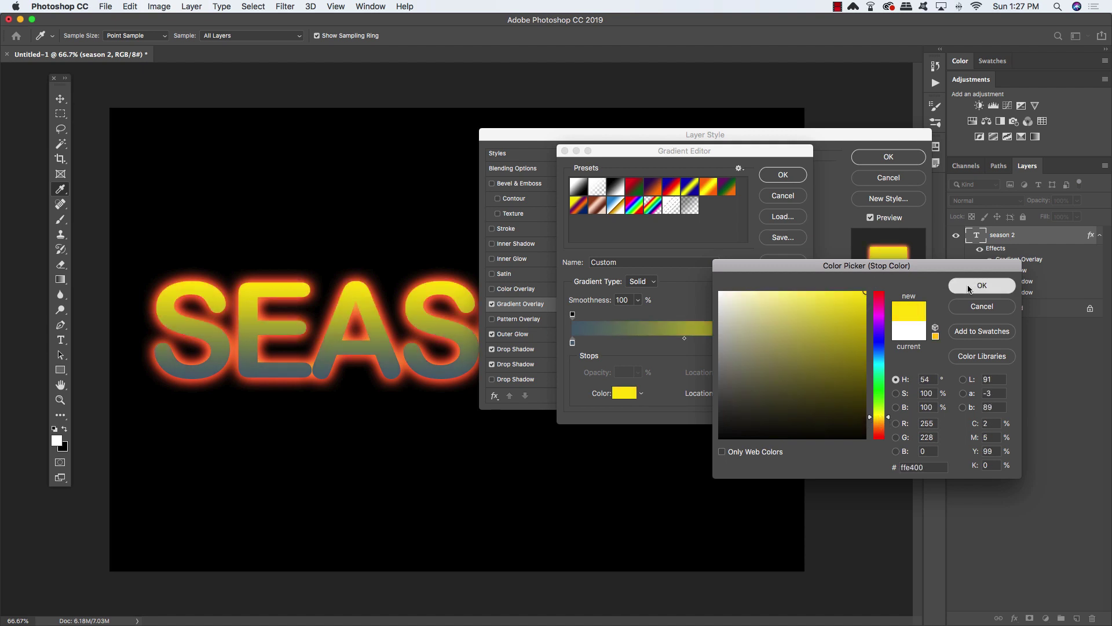
pyautogui.click(981, 285)
# Step: Recolour the gradient's left stop to a dark muted red
pyautogui.click(573, 342)
pyautogui.click(624, 393)
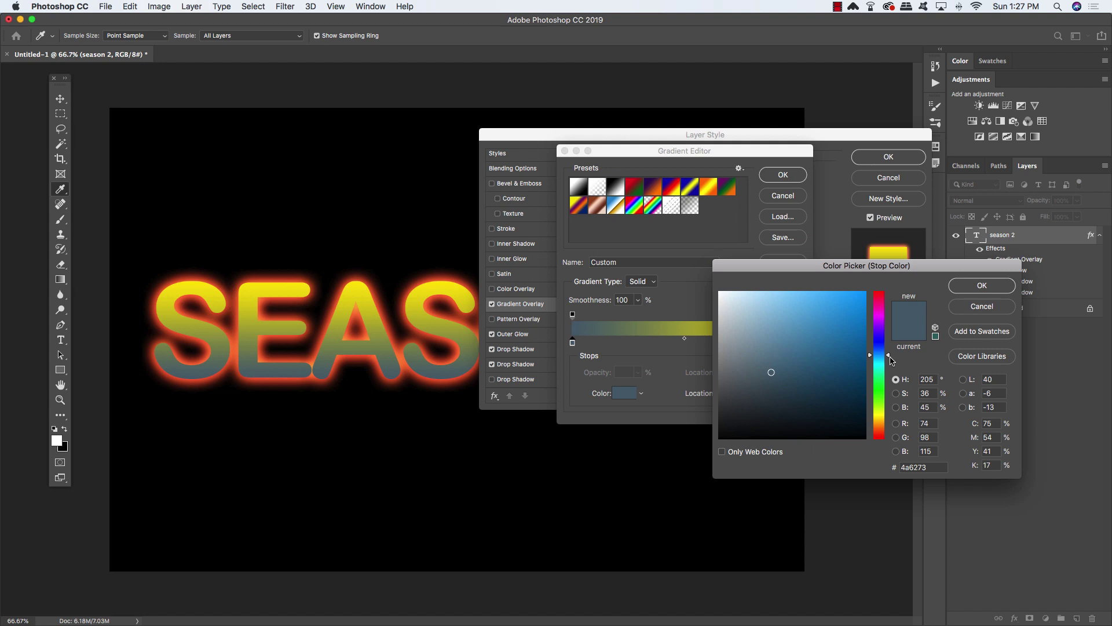
pyautogui.moveTo(880, 342); pyautogui.dragTo(880, 303)
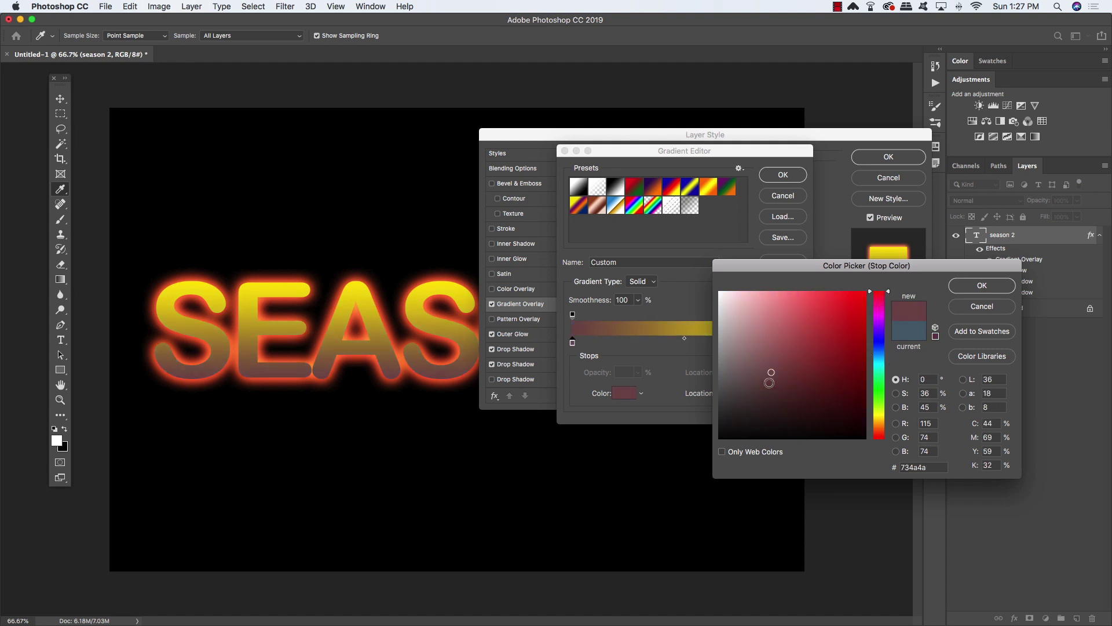
pyautogui.click(785, 383)
pyautogui.moveTo(786, 383); pyautogui.dragTo(822, 342)
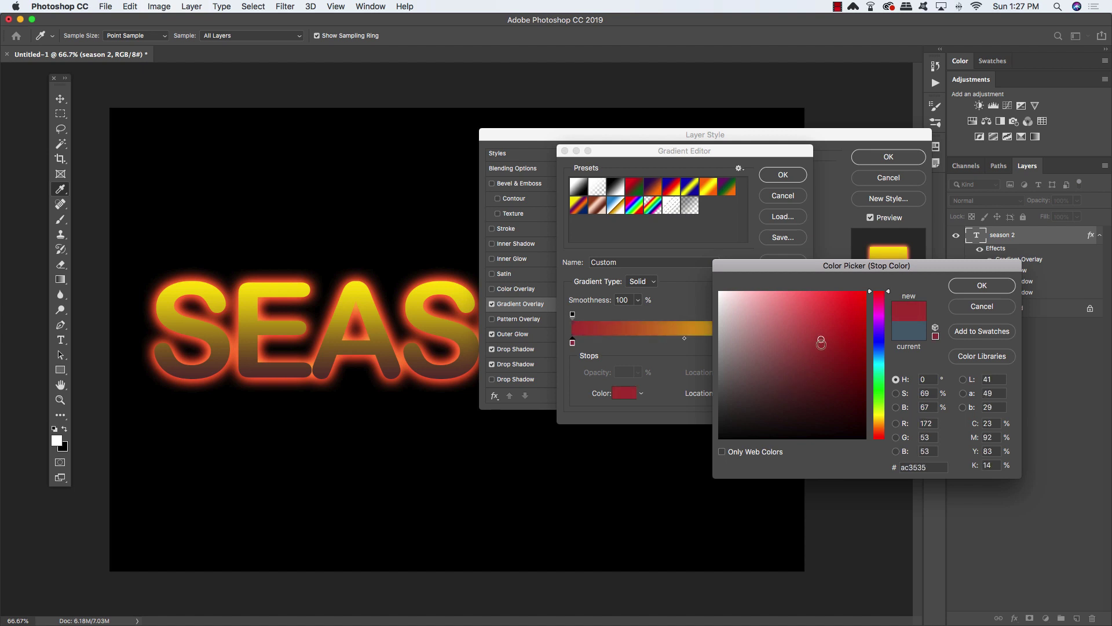
pyautogui.click(979, 286)
# Step: Confirm the red-to-yellow gradient and add an orange Color Overlay
pyautogui.click(788, 177)
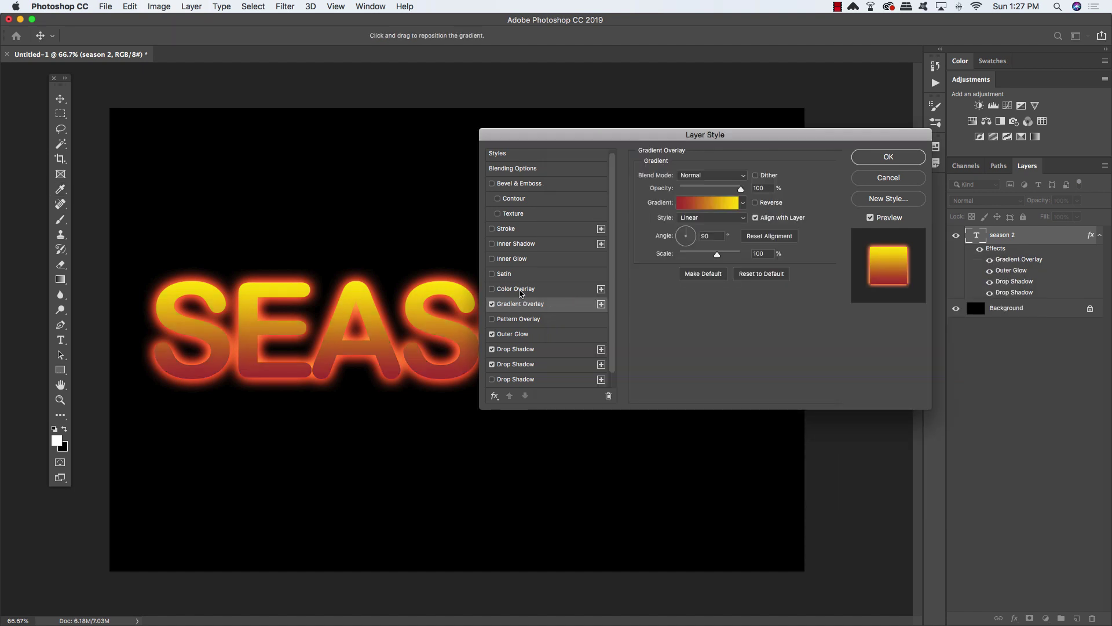
pyautogui.click(491, 291)
pyautogui.click(498, 292)
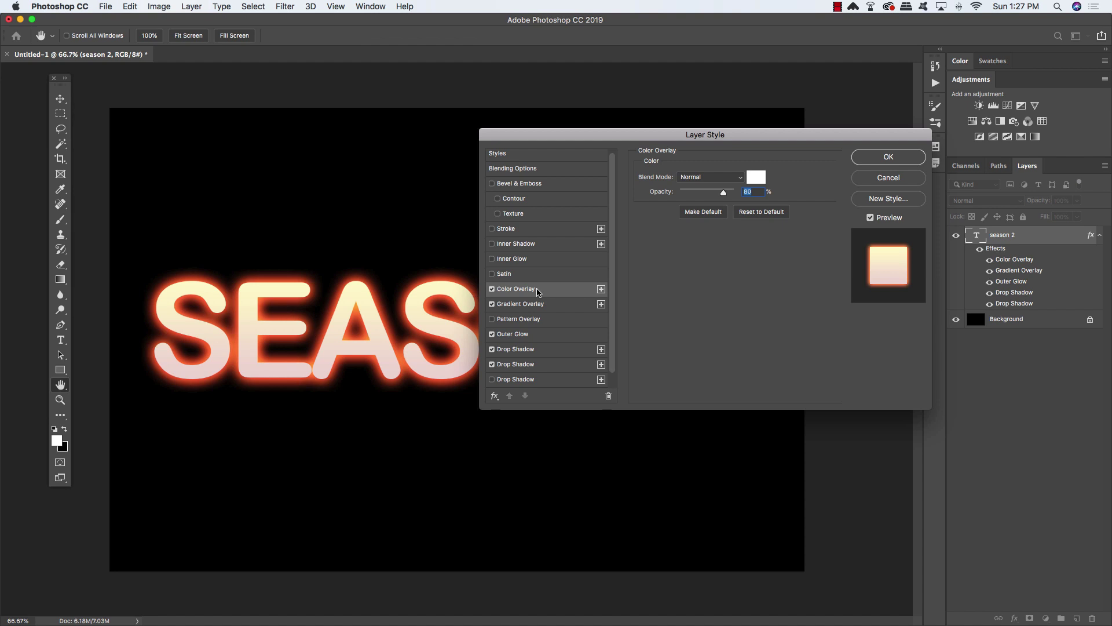
pyautogui.click(755, 177)
pyautogui.click(866, 293)
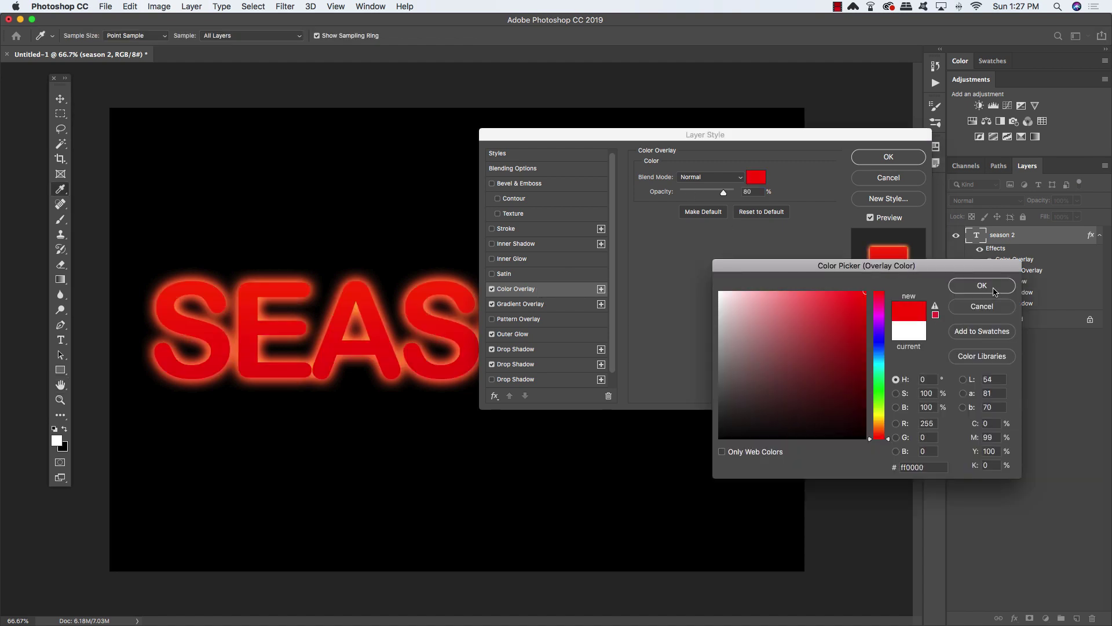
pyautogui.click(876, 429)
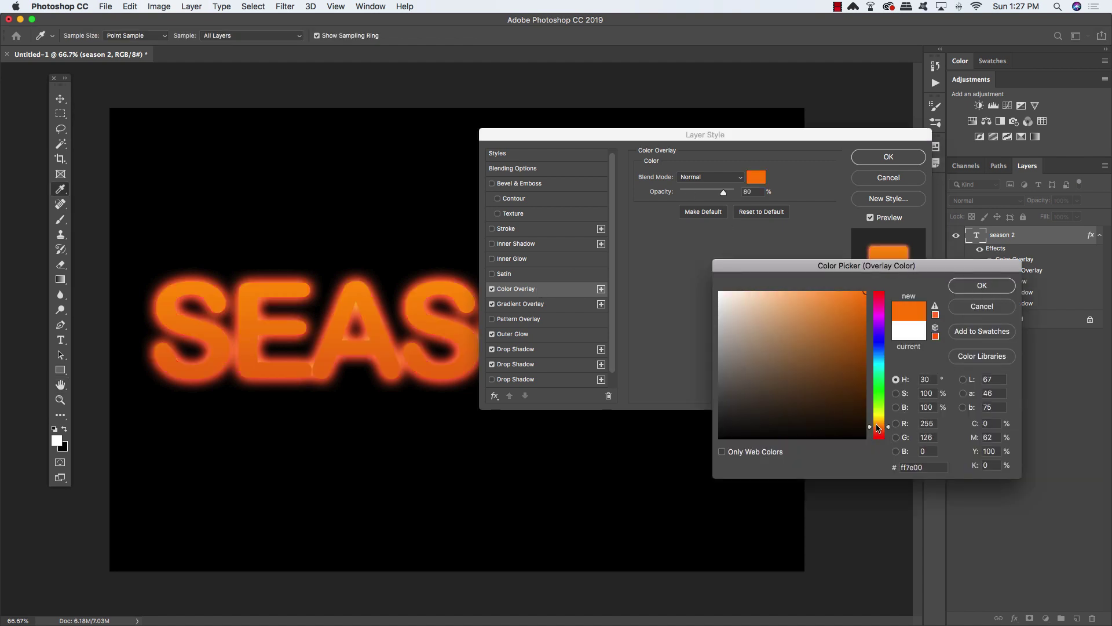
pyautogui.click(997, 285)
# Step: Set the Color Overlay blend mode to Soft Light and lower its opacity
pyautogui.click(711, 177)
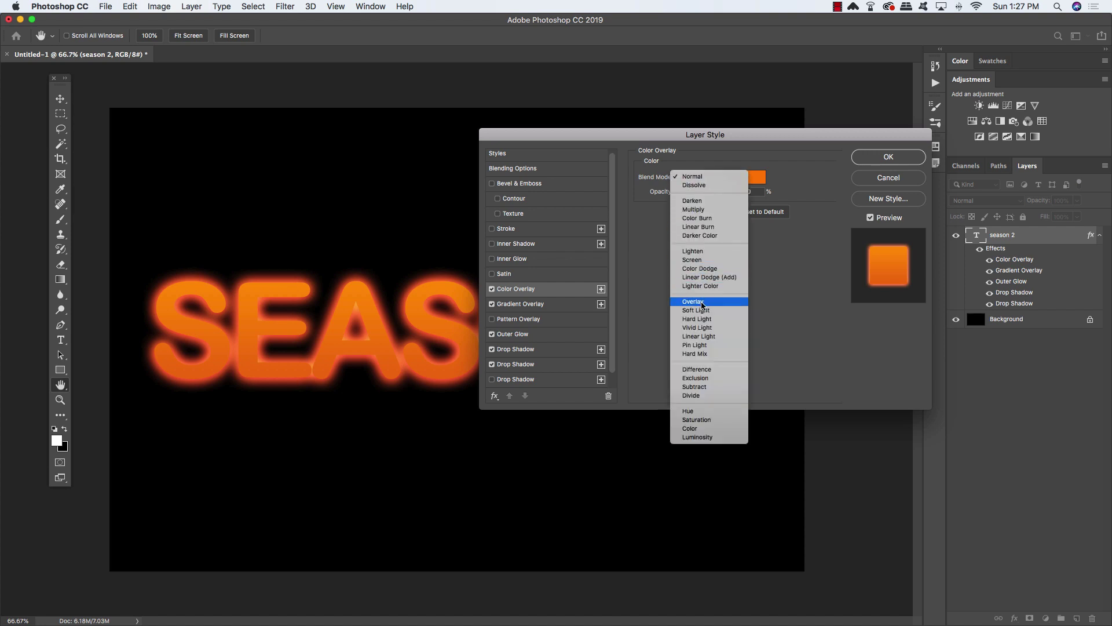
pyautogui.click(693, 230)
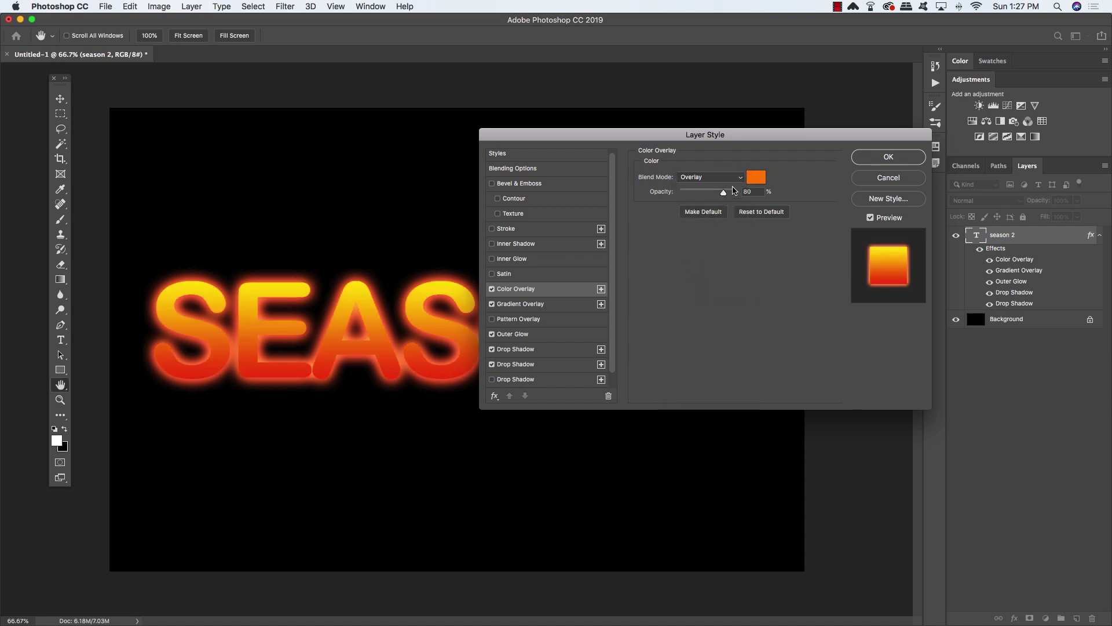
pyautogui.click(727, 182)
pyautogui.click(718, 185)
pyautogui.moveTo(724, 193)
pyautogui.mouseDown()
pyautogui.moveTo(737, 192)
pyautogui.moveTo(704, 193)
pyautogui.mouseUp()
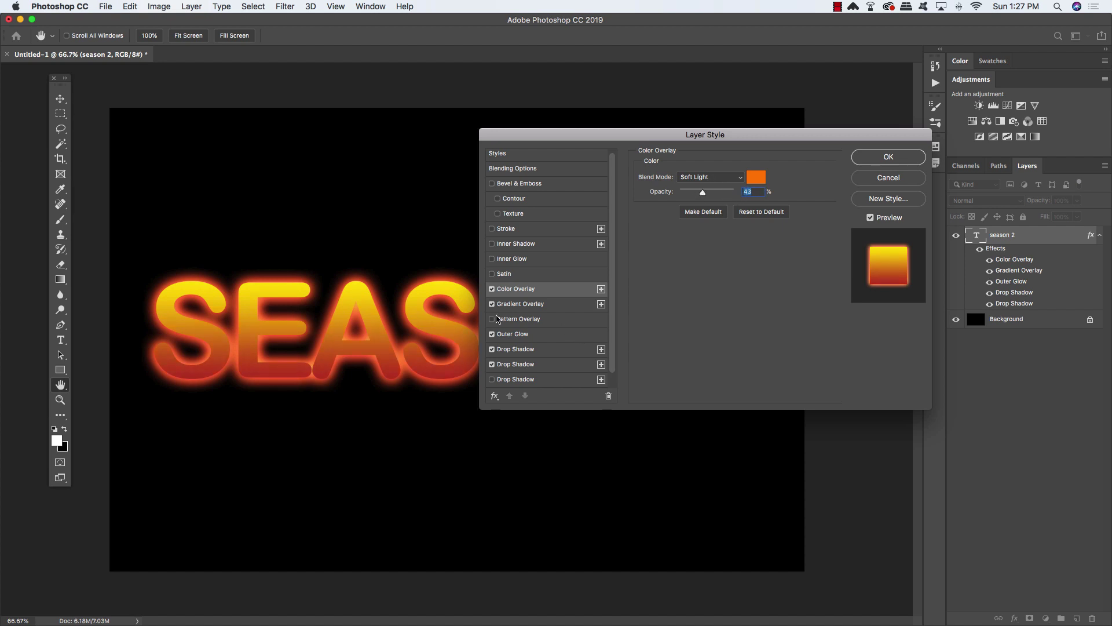
# Step: Open the Gradient Overlay's gradient and slide the red stop right to widen the red
pyautogui.click(502, 306)
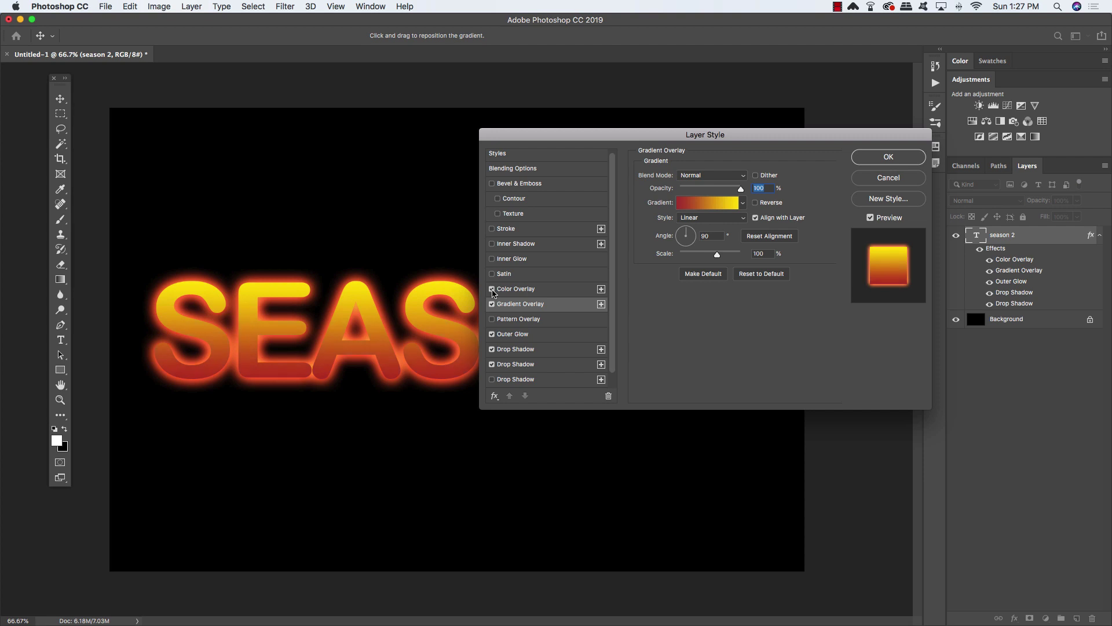
pyautogui.click(493, 289)
pyautogui.click(492, 289)
pyautogui.click(698, 203)
pyautogui.click(573, 343)
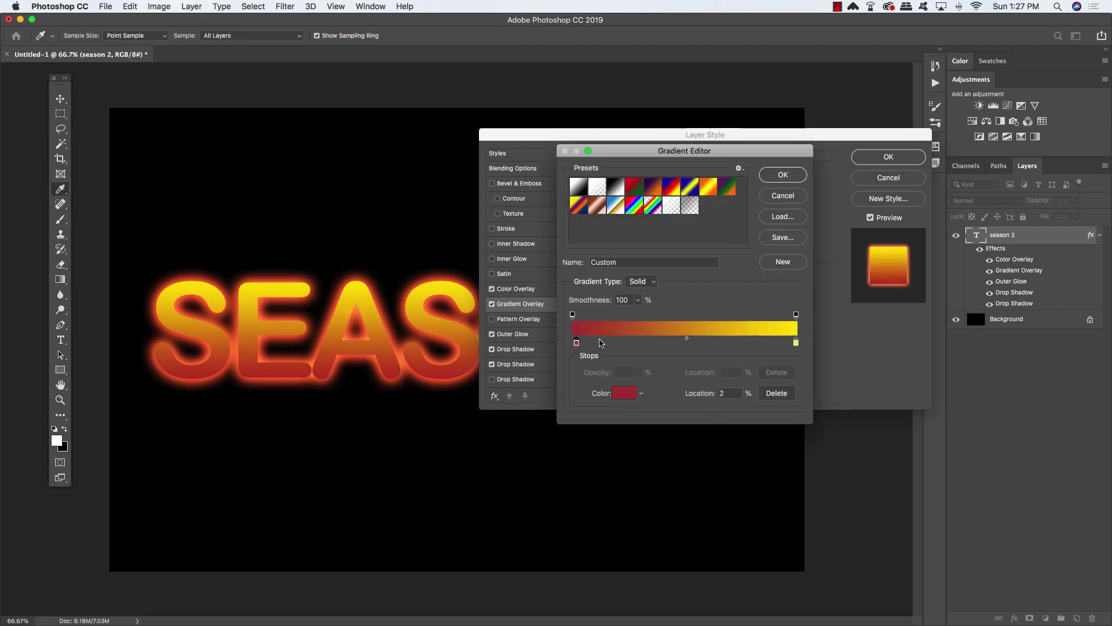
pyautogui.moveTo(573, 344); pyautogui.dragTo(653, 344)
# Step: Brighten the left-end gradient stop to a vivid red
pyautogui.click(573, 342)
pyautogui.click(624, 393)
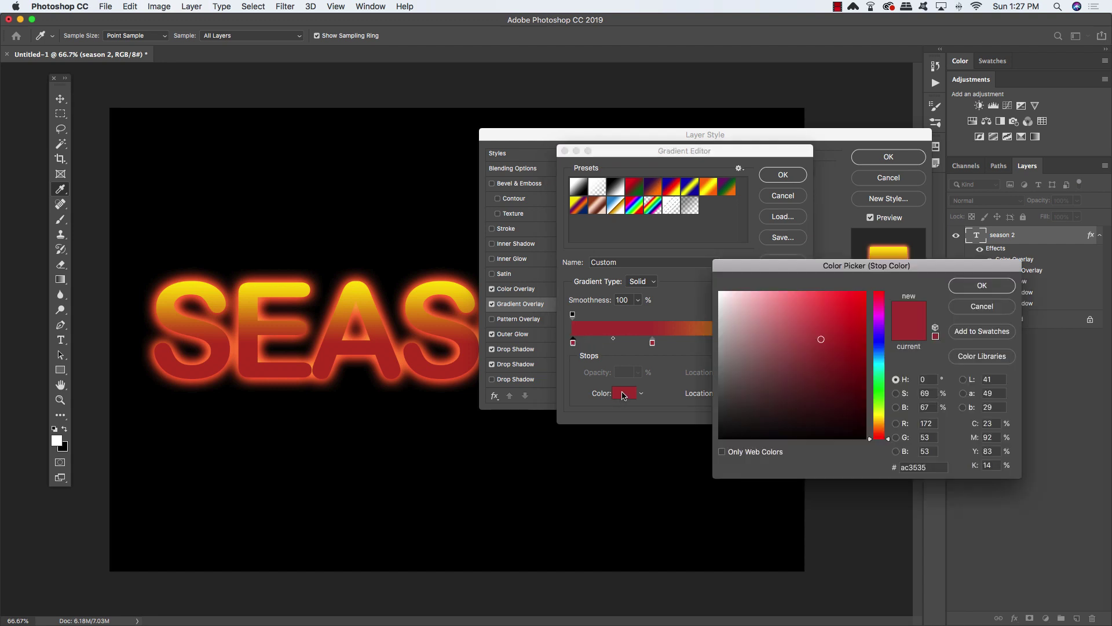
pyautogui.moveTo(826, 328); pyautogui.dragTo(863, 294)
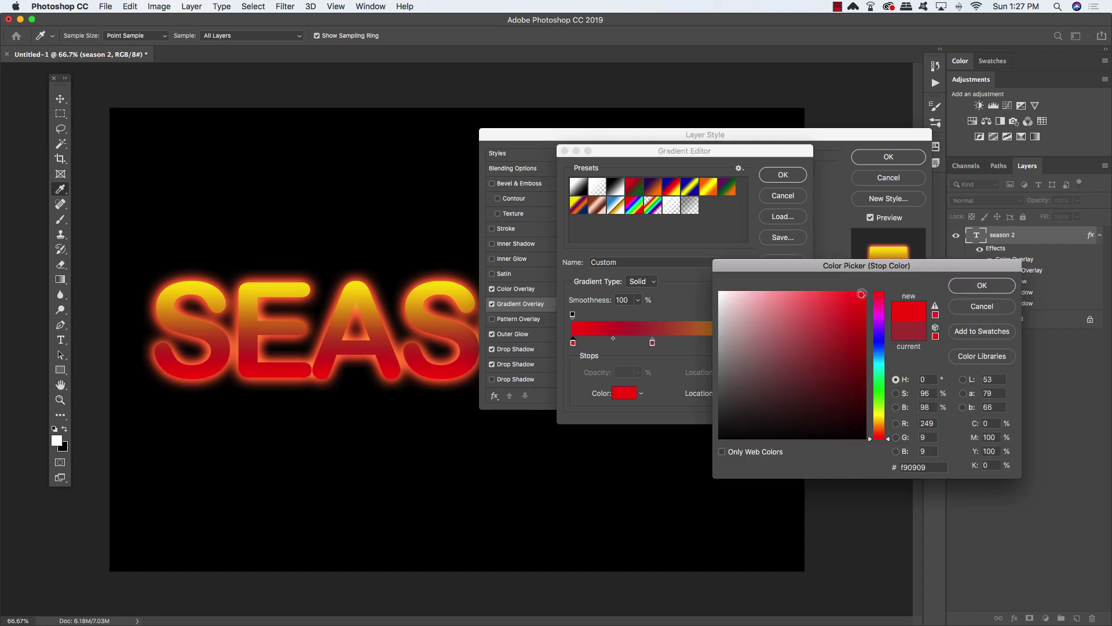
pyautogui.click(976, 286)
# Step: Add an orange colour stop to the gradient and move it toward the red
pyautogui.click(688, 343)
pyautogui.click(624, 392)
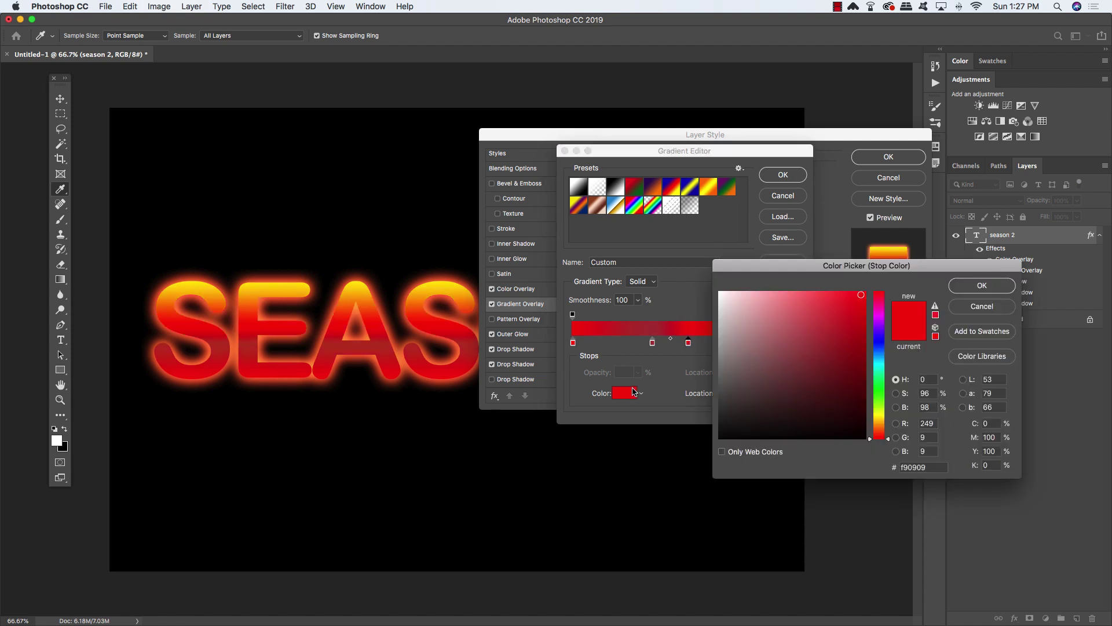
pyautogui.moveTo(885, 428); pyautogui.dragTo(881, 426)
pyautogui.click(952, 292)
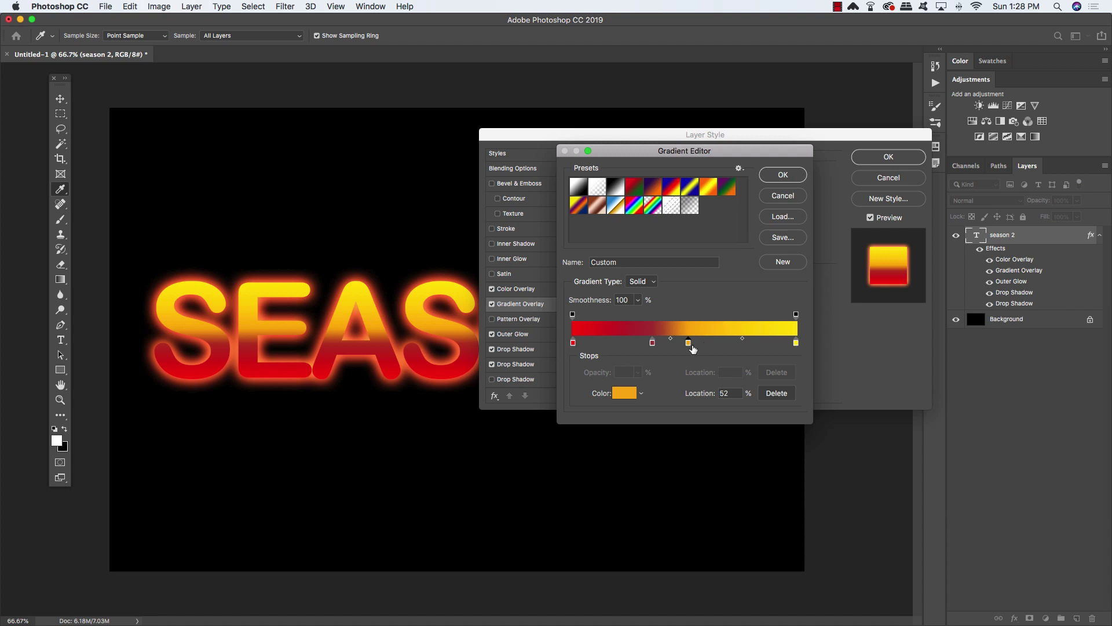
pyautogui.moveTo(689, 342)
pyautogui.mouseDown()
pyautogui.moveTo(620, 343)
pyautogui.moveTo(704, 344)
pyautogui.mouseUp()
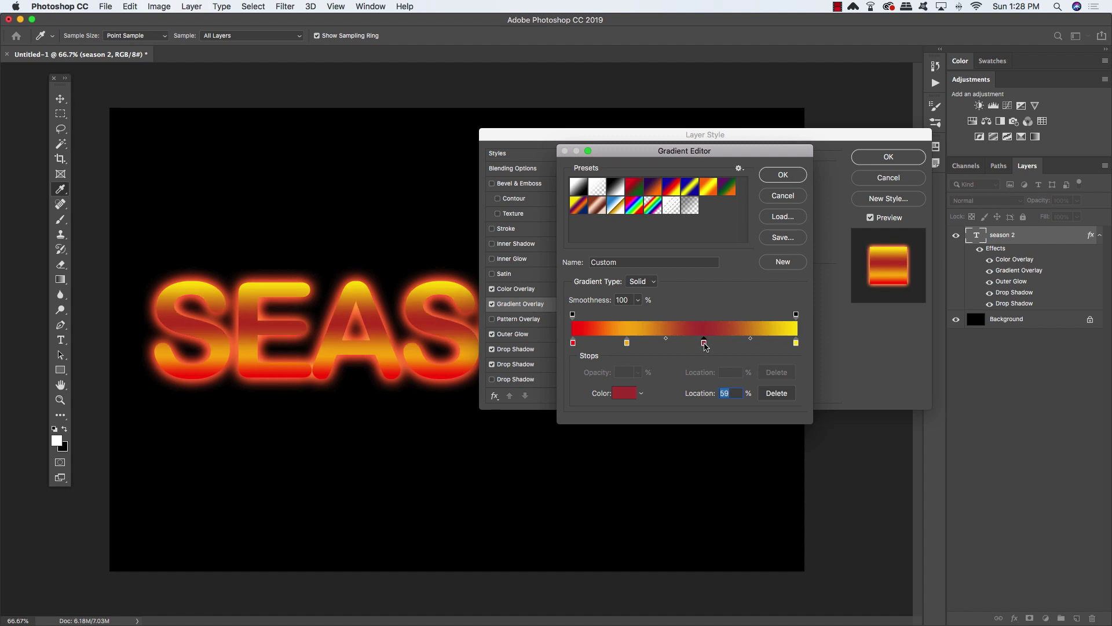
# Step: Darken the maroon stop to deep red, sharpen the midpoint, and shift the orange stop right
pyautogui.doubleClick(704, 343)
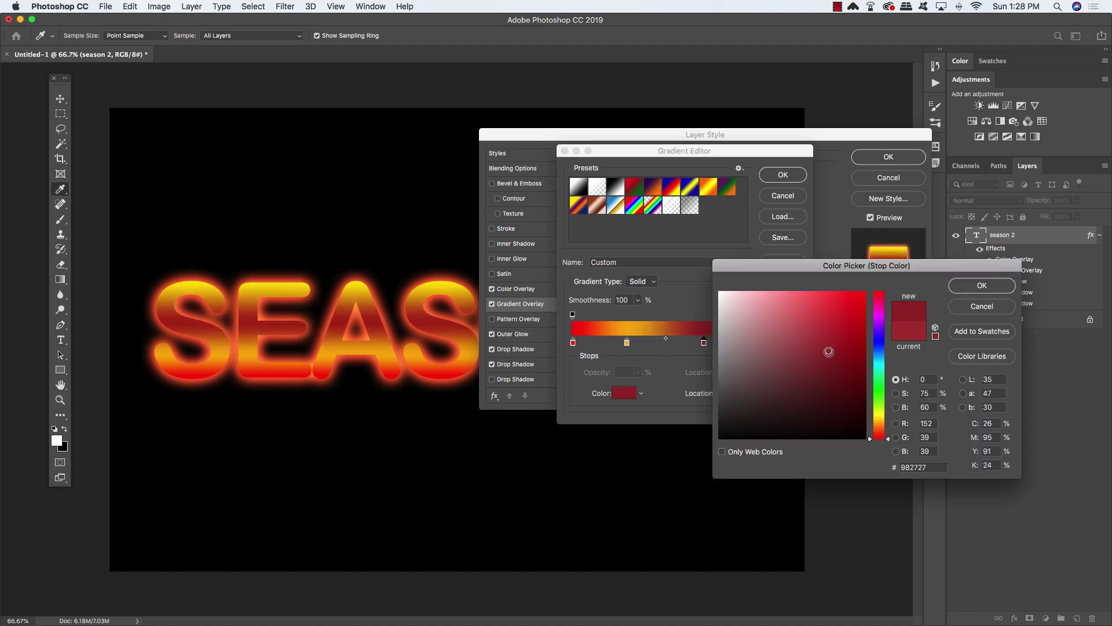
pyautogui.moveTo(828, 351); pyautogui.dragTo(832, 363)
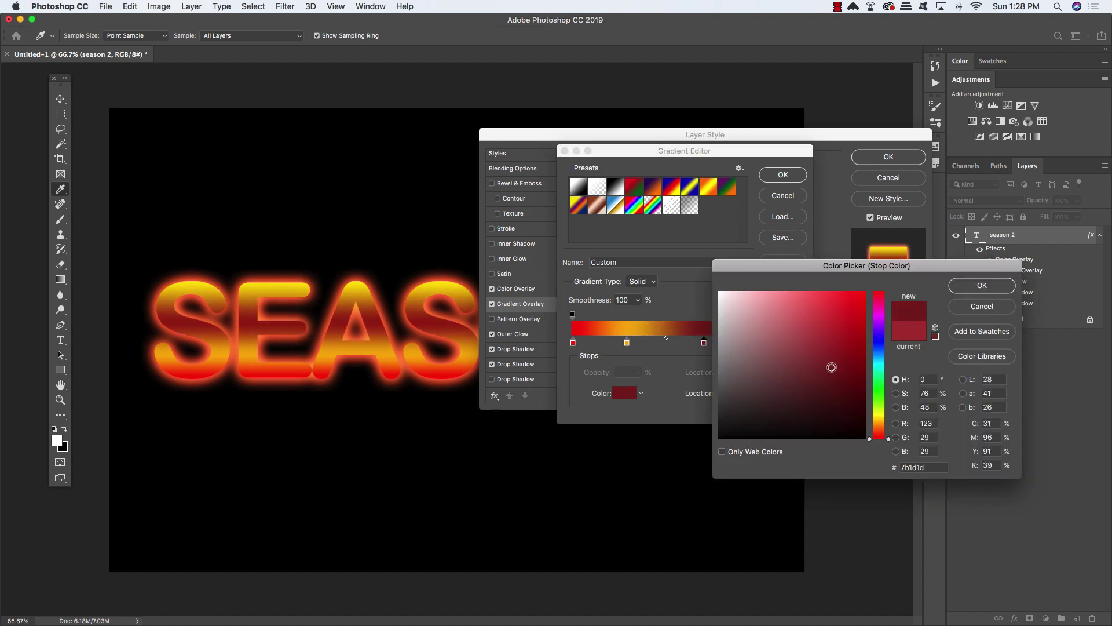
pyautogui.click(982, 285)
pyautogui.moveTo(750, 338); pyautogui.dragTo(718, 339)
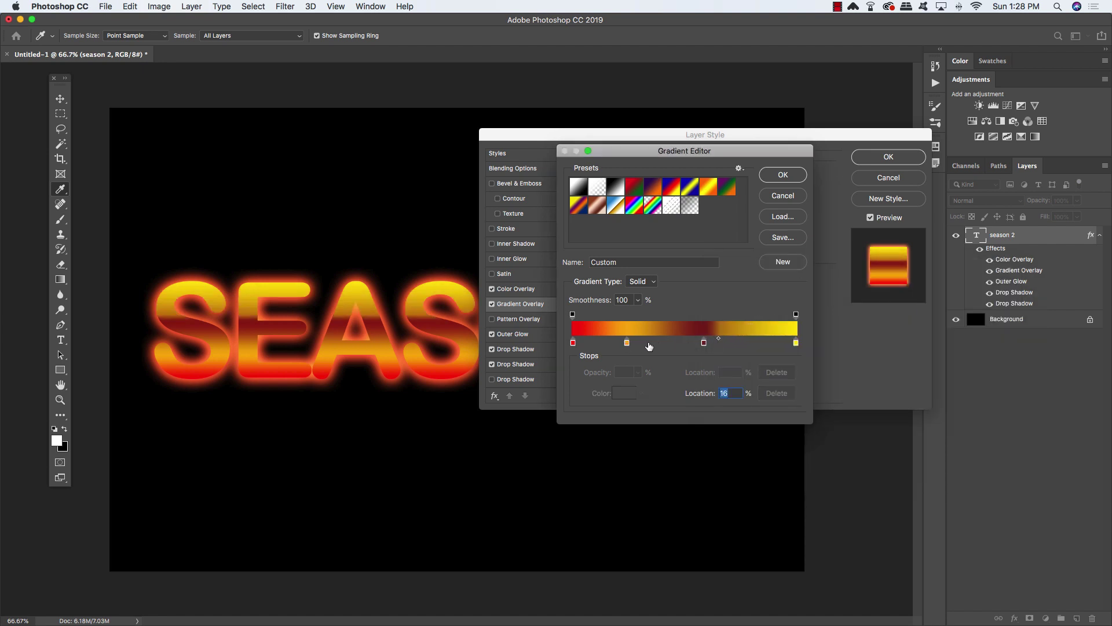
pyautogui.moveTo(627, 343); pyautogui.dragTo(691, 342)
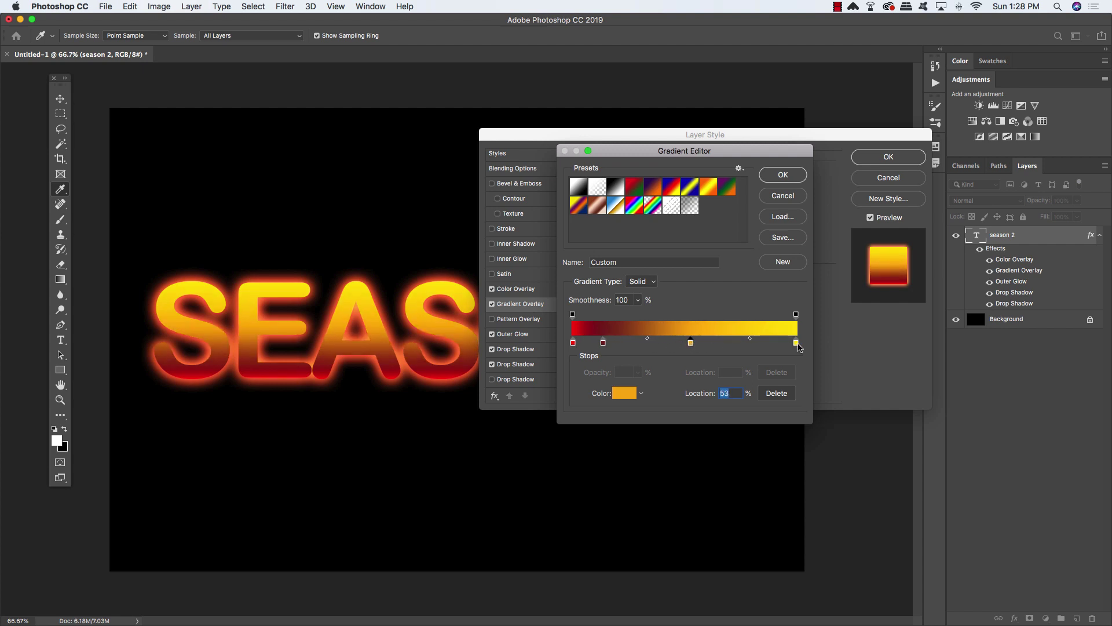
# Step: Add another orange stop and a yellow stop near the right end, fine-tune positions, and confirm the gradient
pyautogui.click(755, 345)
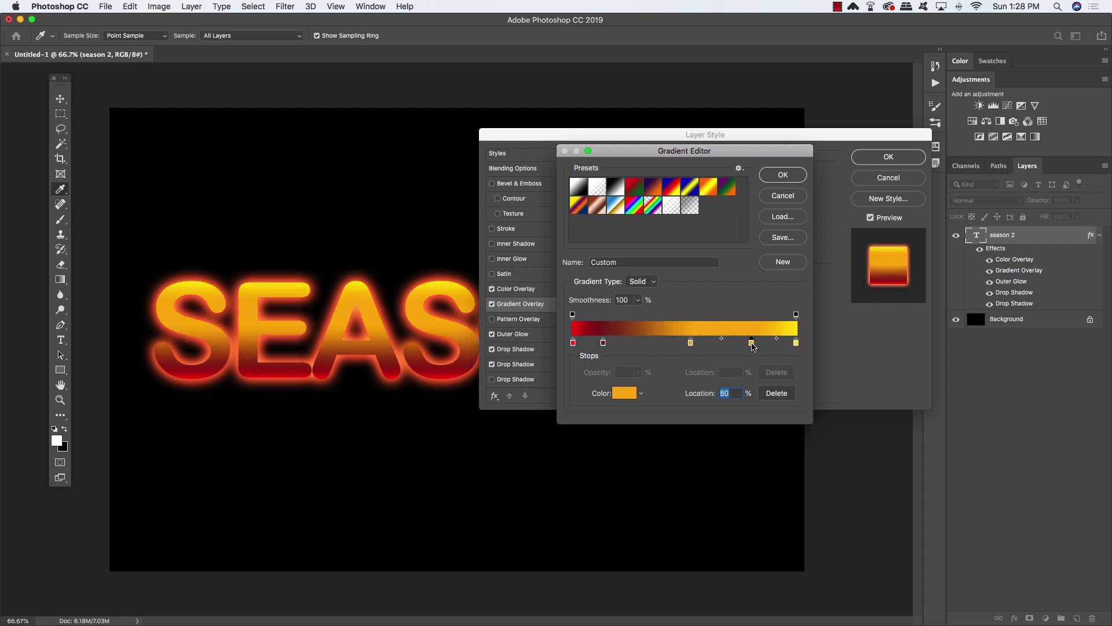
pyautogui.moveTo(753, 346); pyautogui.dragTo(744, 346)
pyautogui.click(796, 344)
pyautogui.moveTo(796, 346); pyautogui.dragTo(770, 345)
pyautogui.click(623, 396)
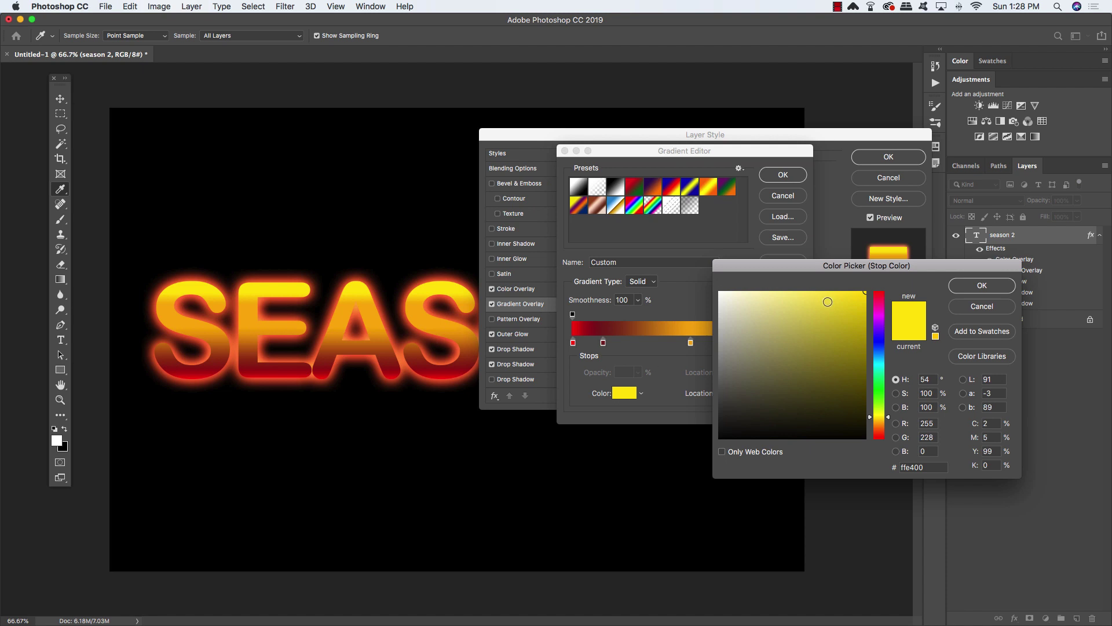
pyautogui.click(991, 286)
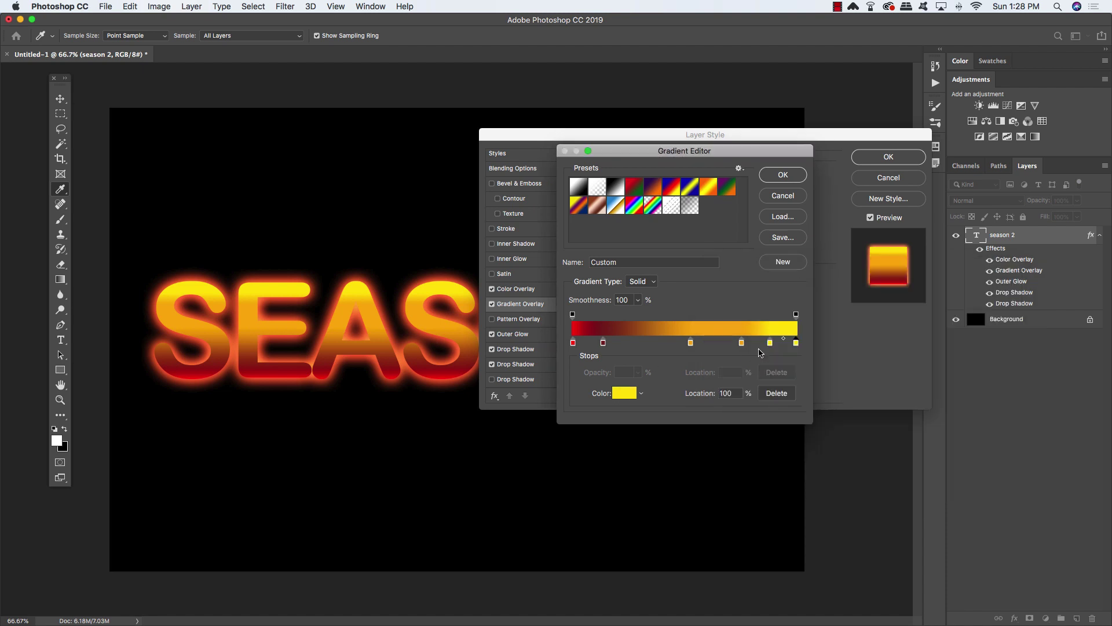
pyautogui.moveTo(771, 346); pyautogui.dragTo(605, 375)
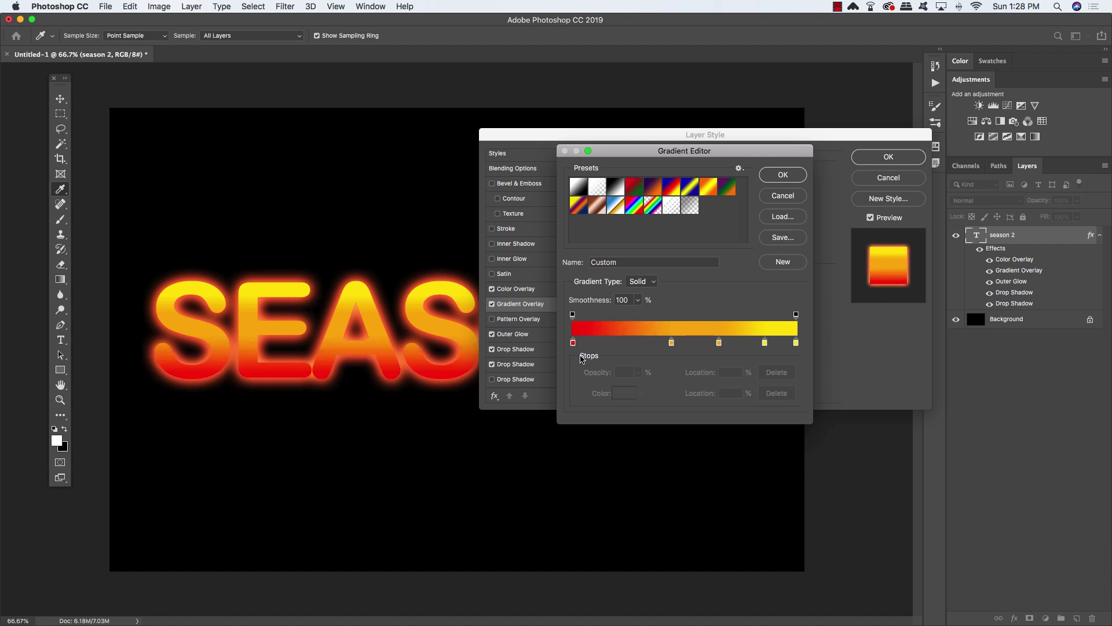
pyautogui.click(573, 343)
pyautogui.click(776, 175)
pyautogui.click(504, 274)
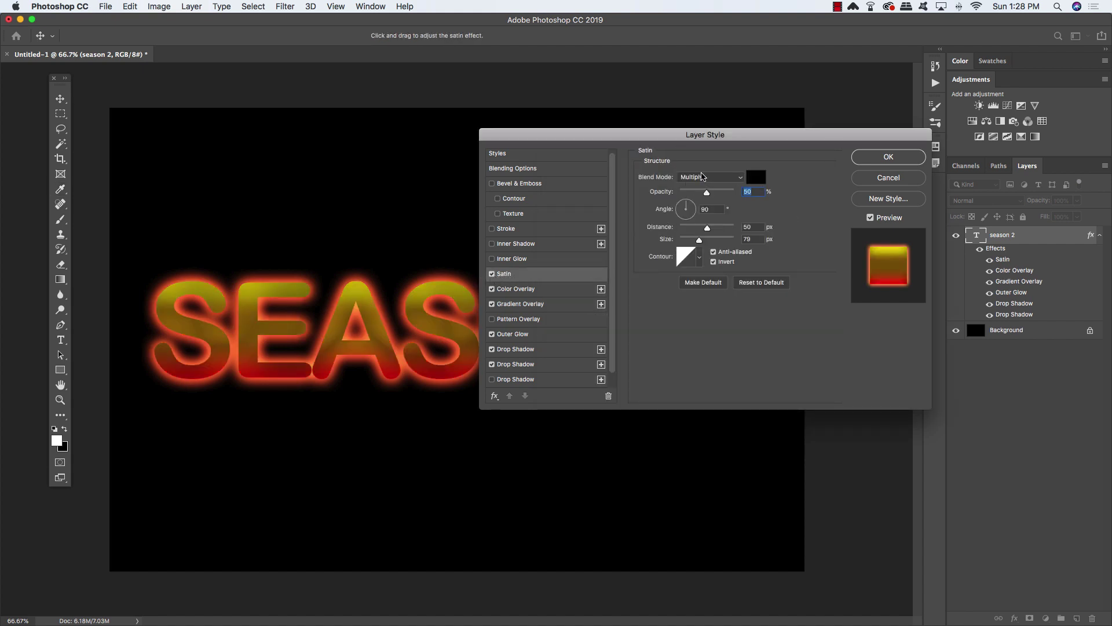
pyautogui.click(714, 178)
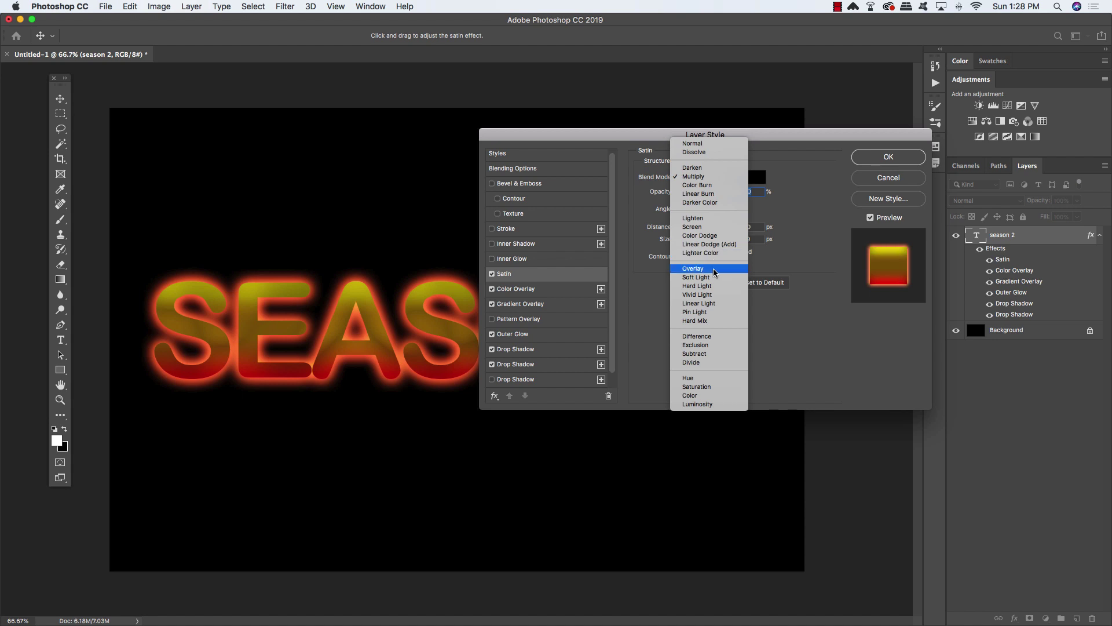
pyautogui.click(714, 270)
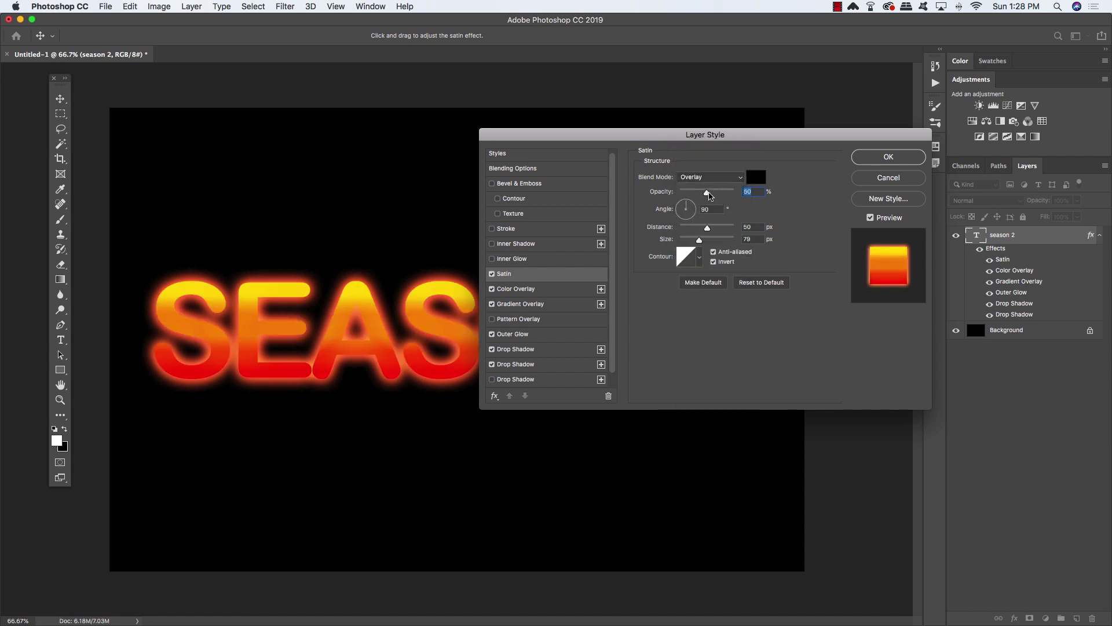
pyautogui.moveTo(708, 193); pyautogui.dragTo(737, 193)
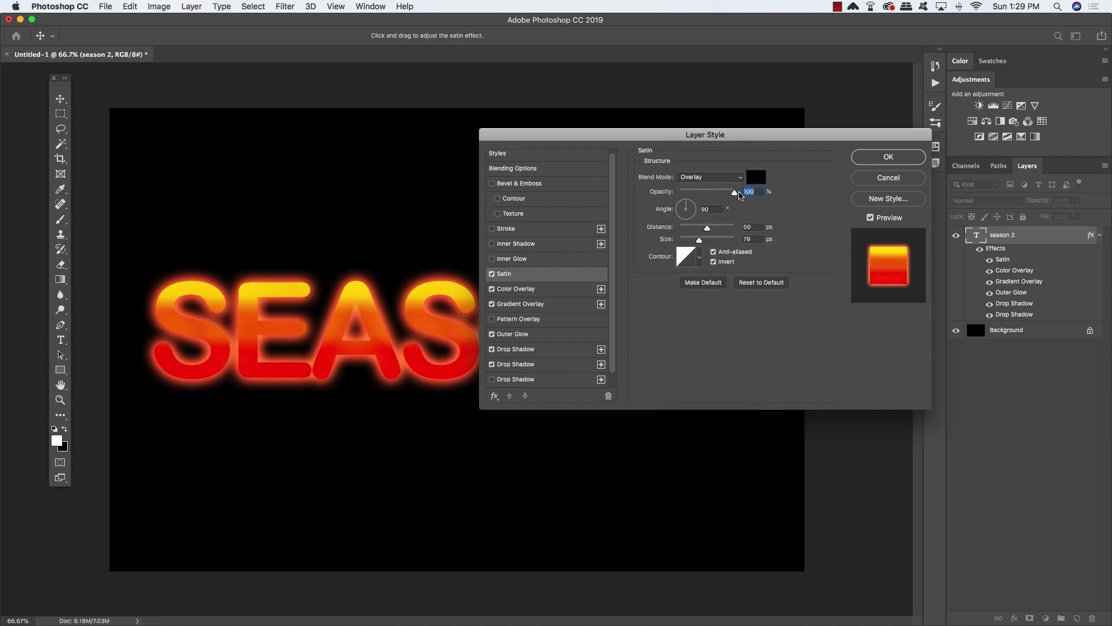
pyautogui.moveTo(702, 243)
pyautogui.mouseDown()
pyautogui.moveTo(716, 243)
pyautogui.moveTo(687, 240)
pyautogui.moveTo(711, 239)
pyautogui.mouseUp()
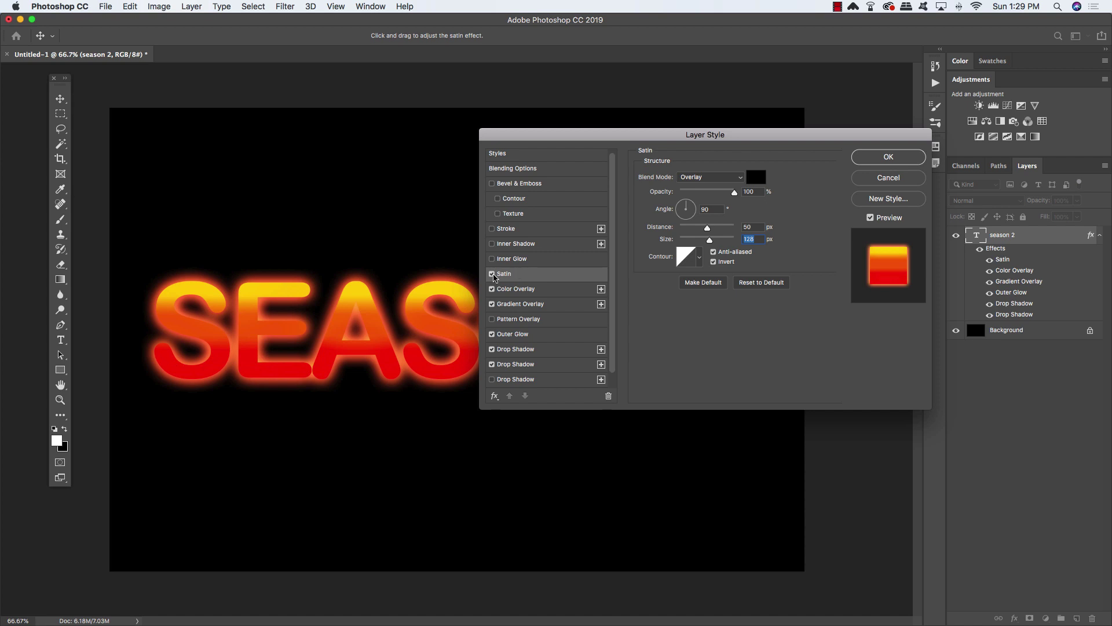
pyautogui.click(492, 274)
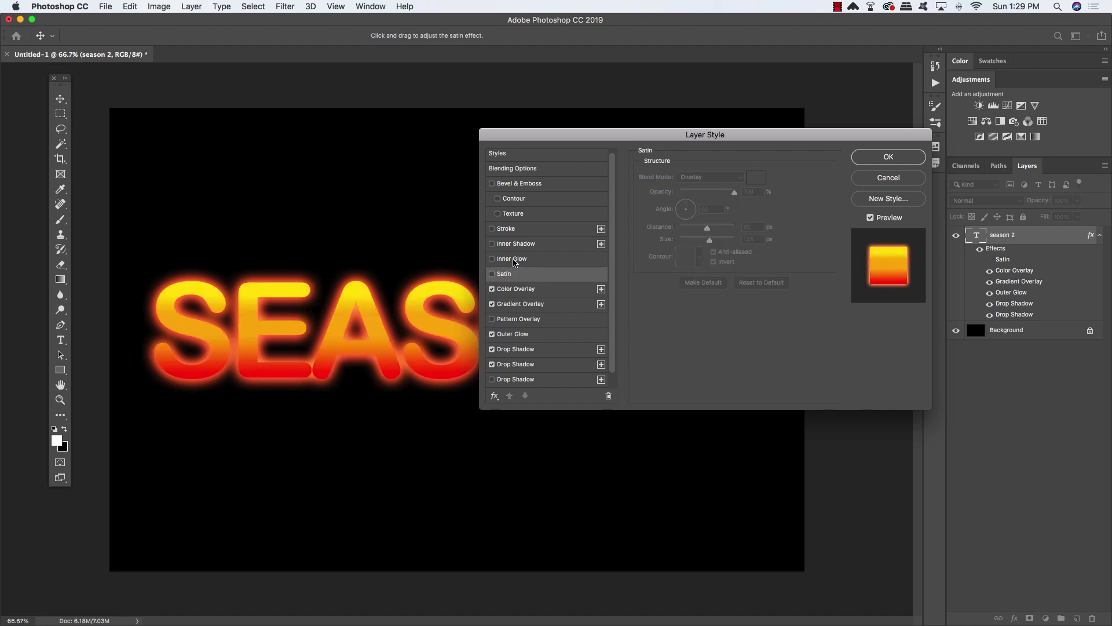
# Step: Turn on Inner Glow and set the Color Overlay to Multiply at 100% opacity
pyautogui.click(515, 261)
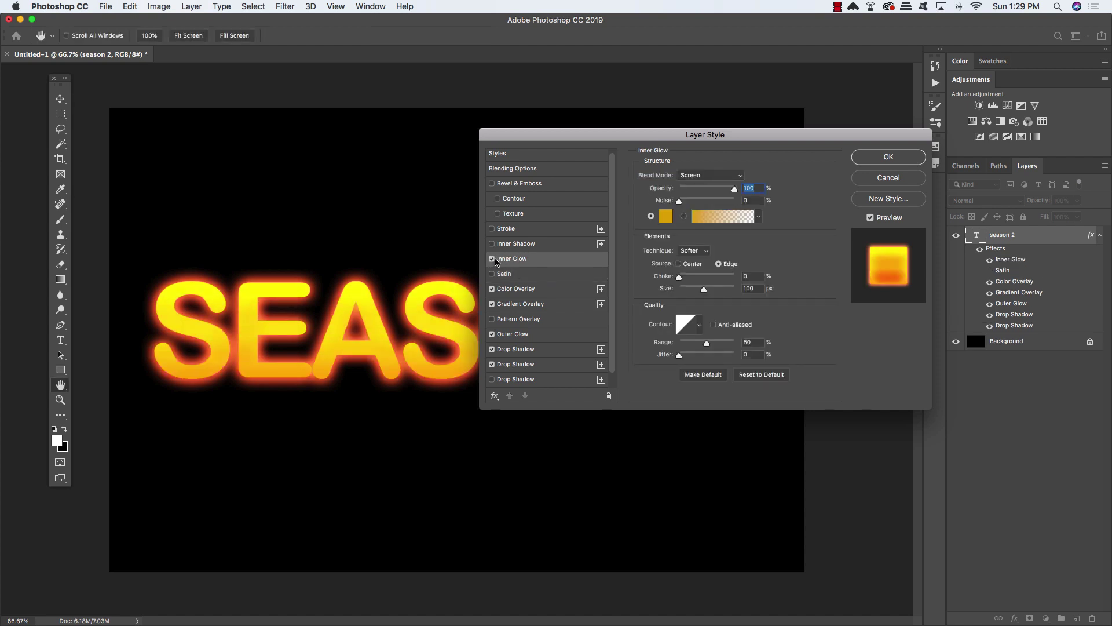
pyautogui.click(510, 289)
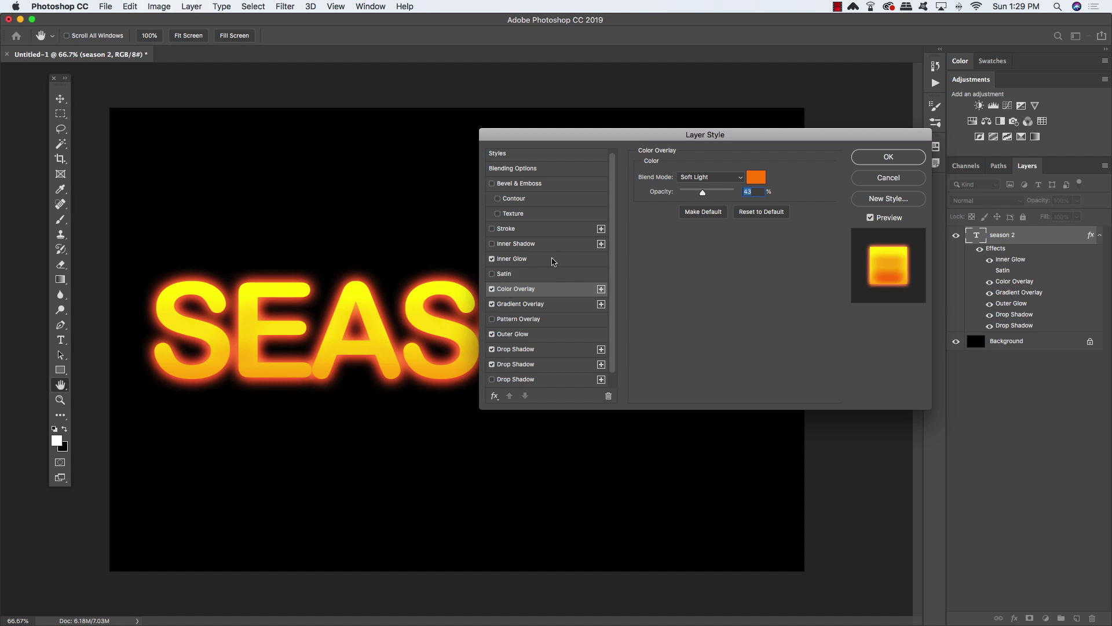
pyautogui.click(711, 178)
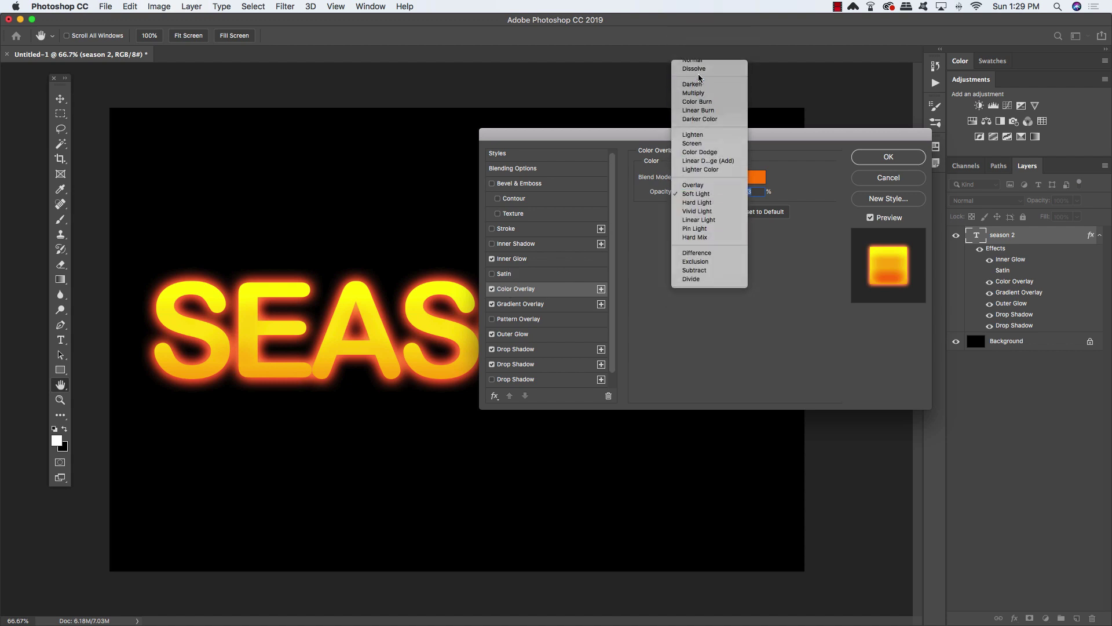
pyautogui.click(697, 93)
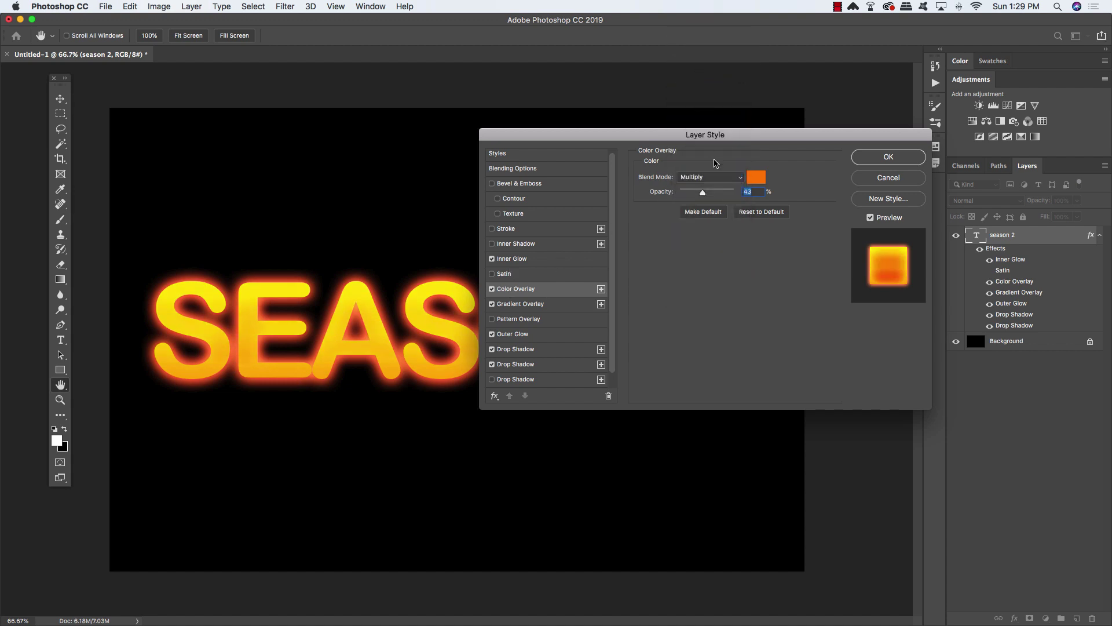
pyautogui.moveTo(705, 193); pyautogui.dragTo(739, 193)
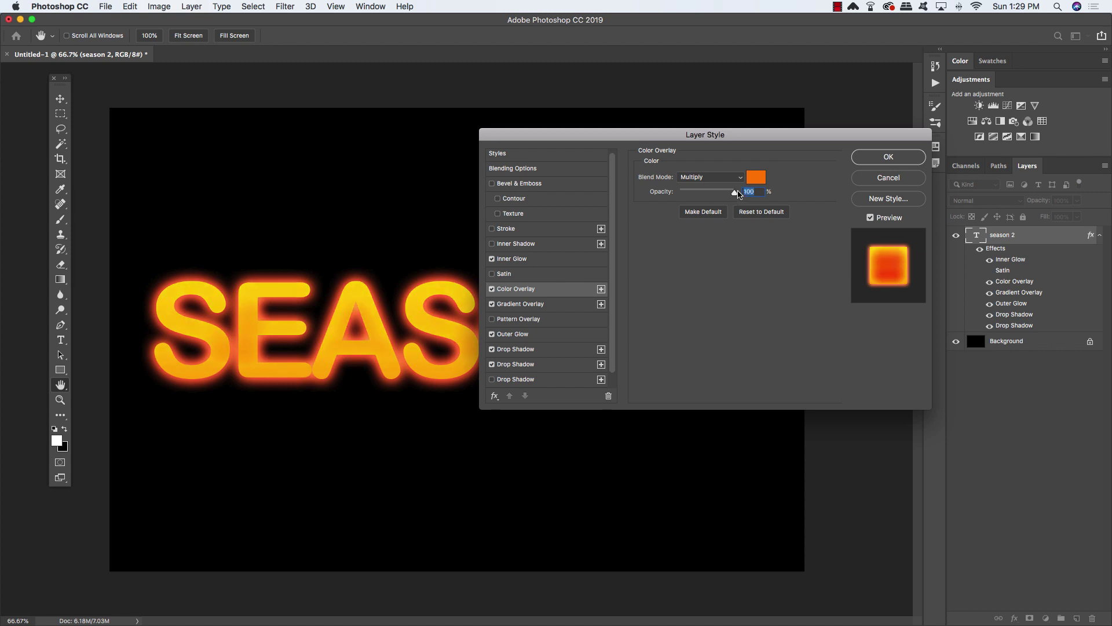
# Step: Reduce the Inner Glow size to about 29 px
pyautogui.click(509, 260)
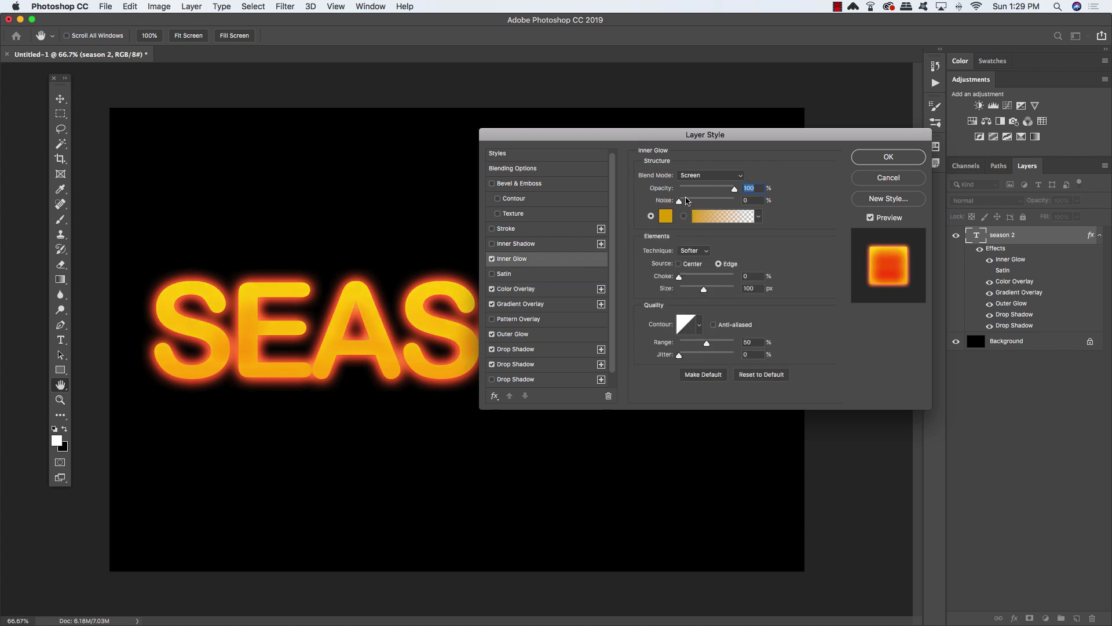
pyautogui.moveTo(704, 289); pyautogui.dragTo(692, 290)
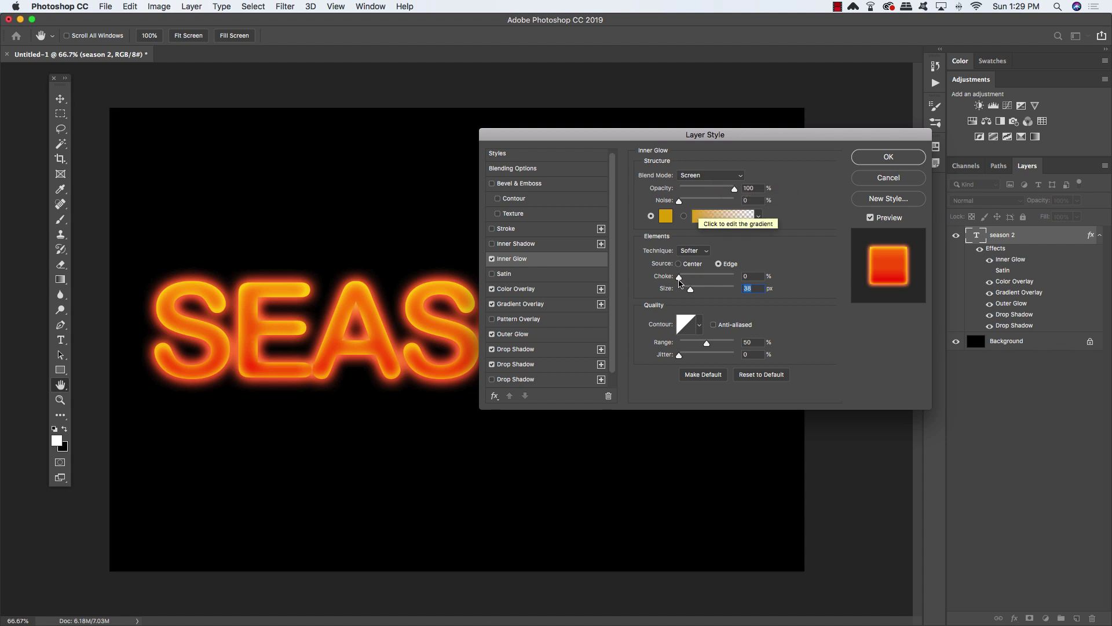
pyautogui.click(691, 290)
pyautogui.moveTo(693, 294); pyautogui.dragTo(690, 291)
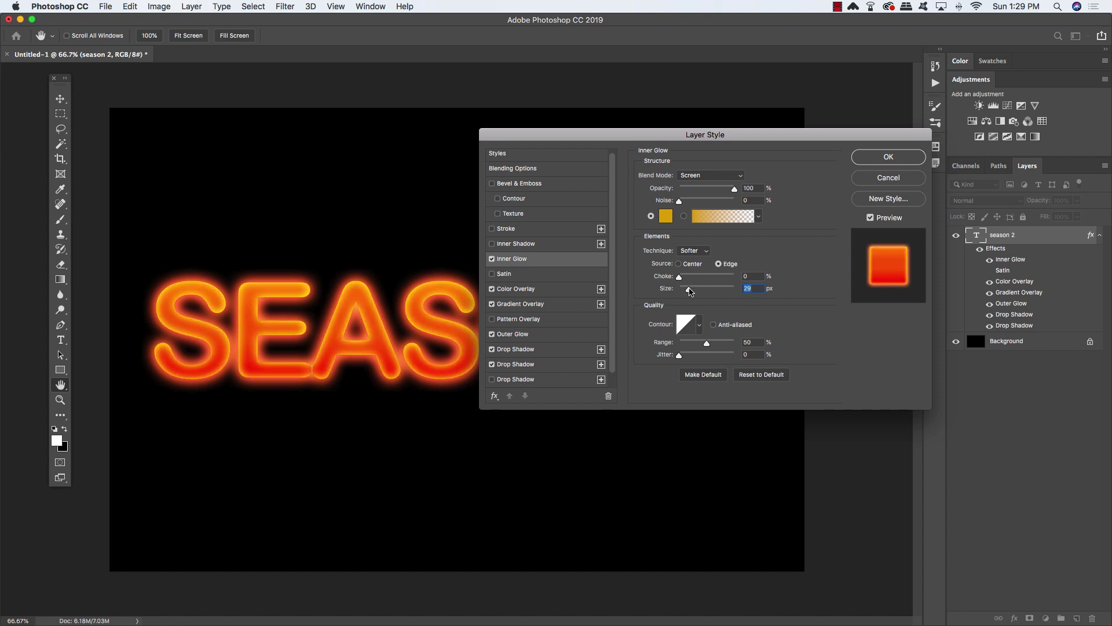
# Step: Turn off the second drop shadow and make the first an orange Screen shadow, size 32 px
pyautogui.click(492, 364)
pyautogui.click(516, 350)
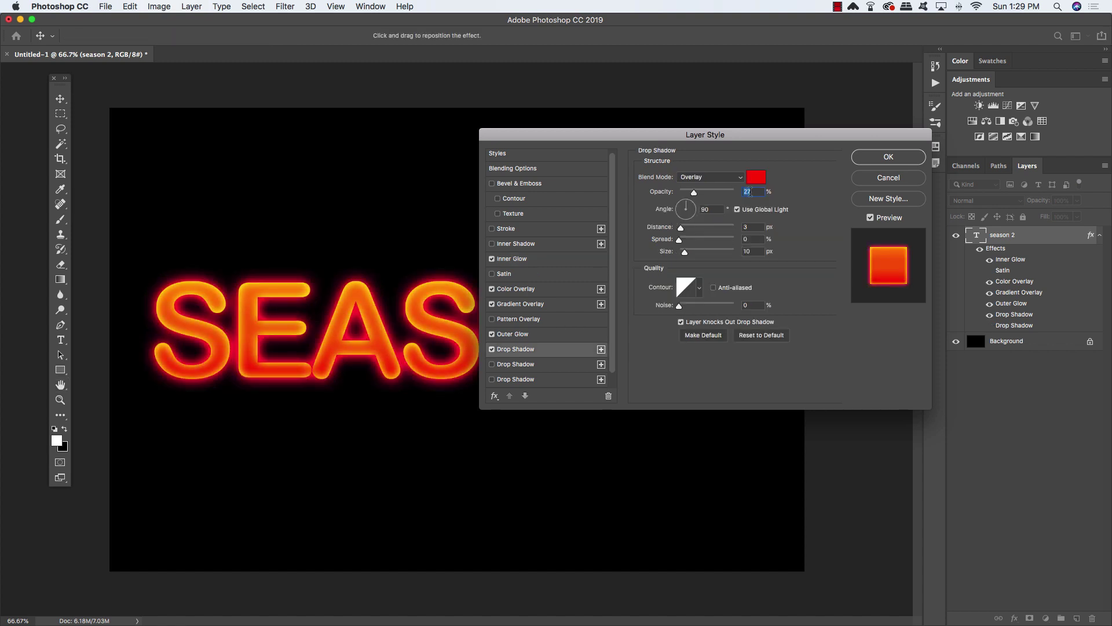
pyautogui.click(705, 177)
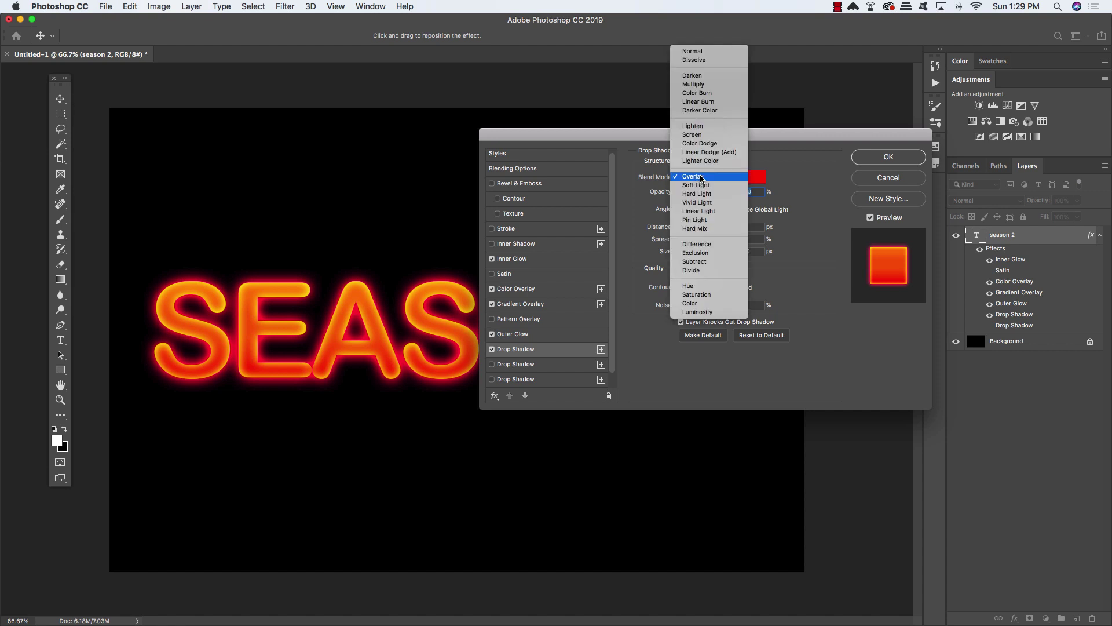
pyautogui.click(701, 136)
pyautogui.click(756, 177)
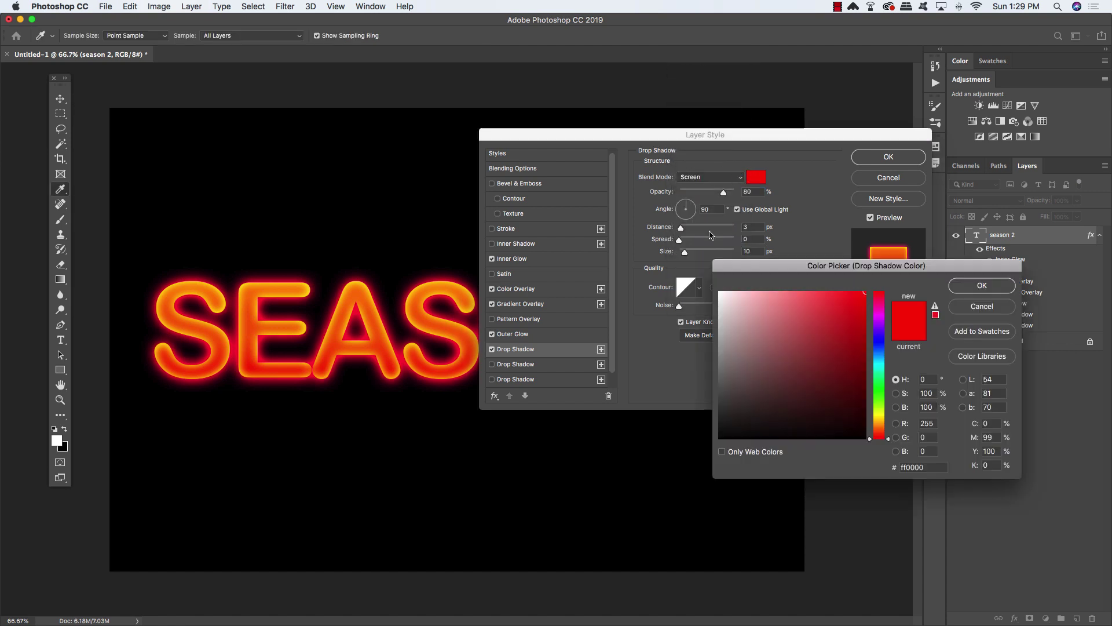
pyautogui.click(880, 424)
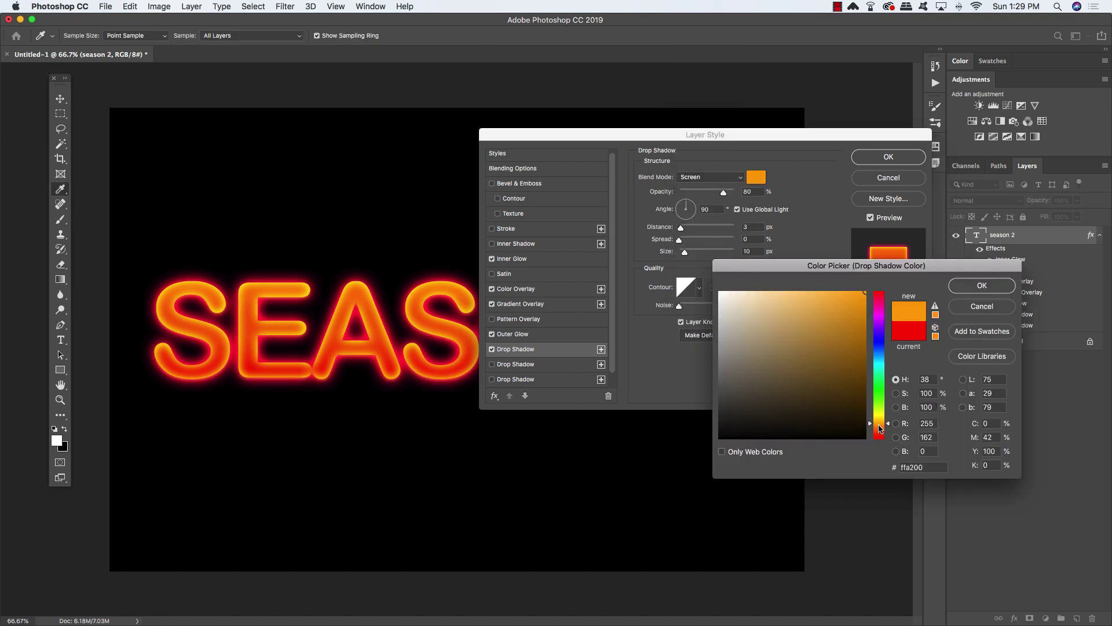
pyautogui.click(982, 285)
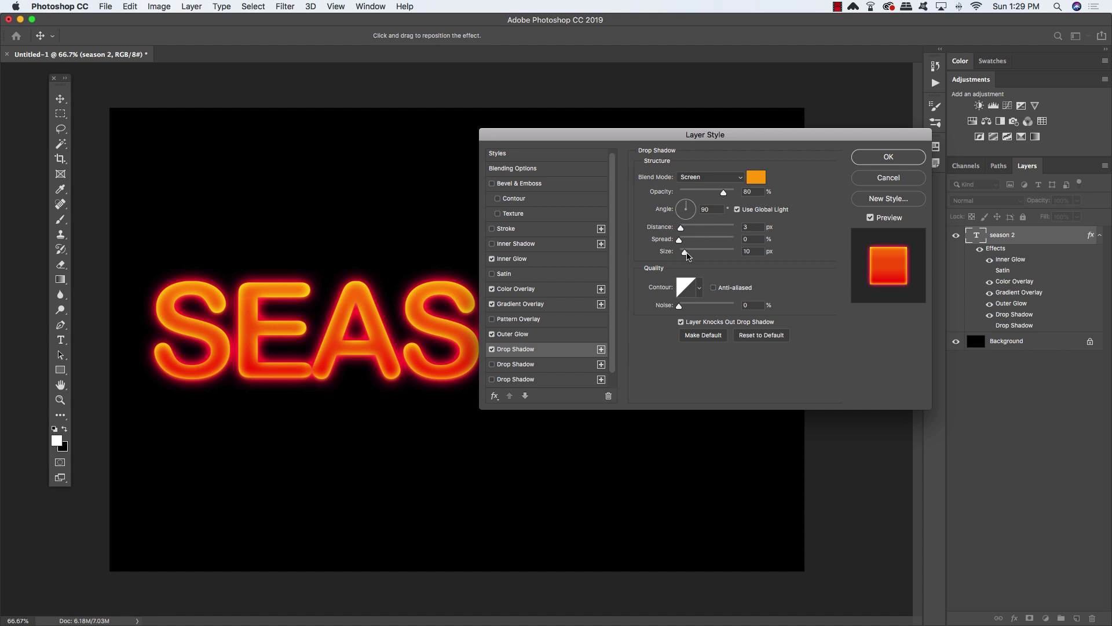
pyautogui.moveTo(687, 255); pyautogui.dragTo(689, 252)
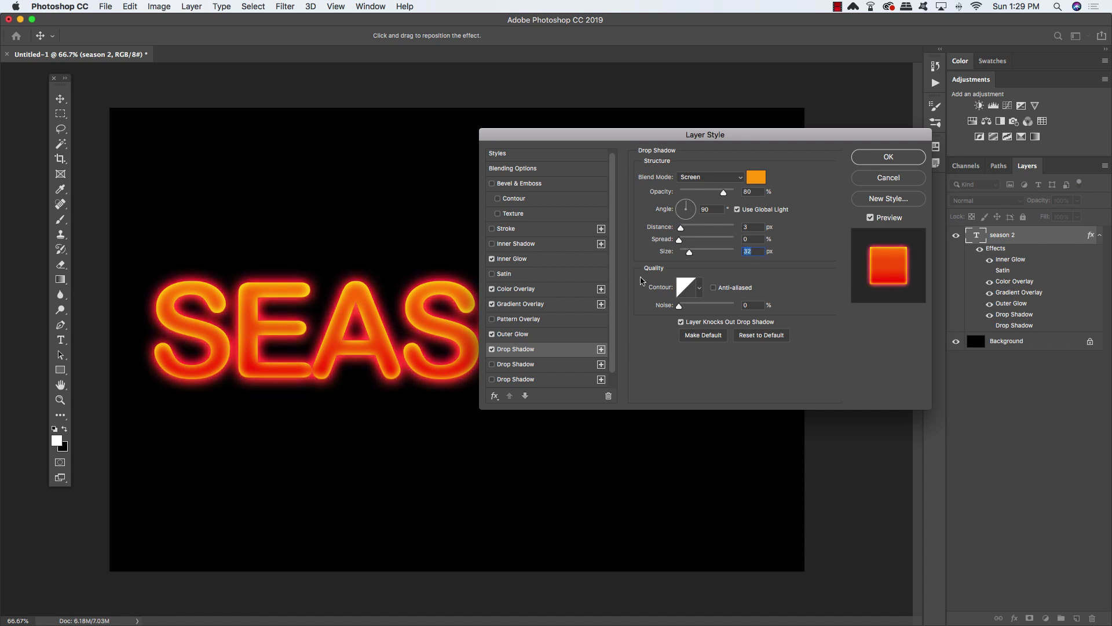
# Step: Change the Outer Glow colour to yellow
pyautogui.click(514, 335)
pyautogui.click(665, 218)
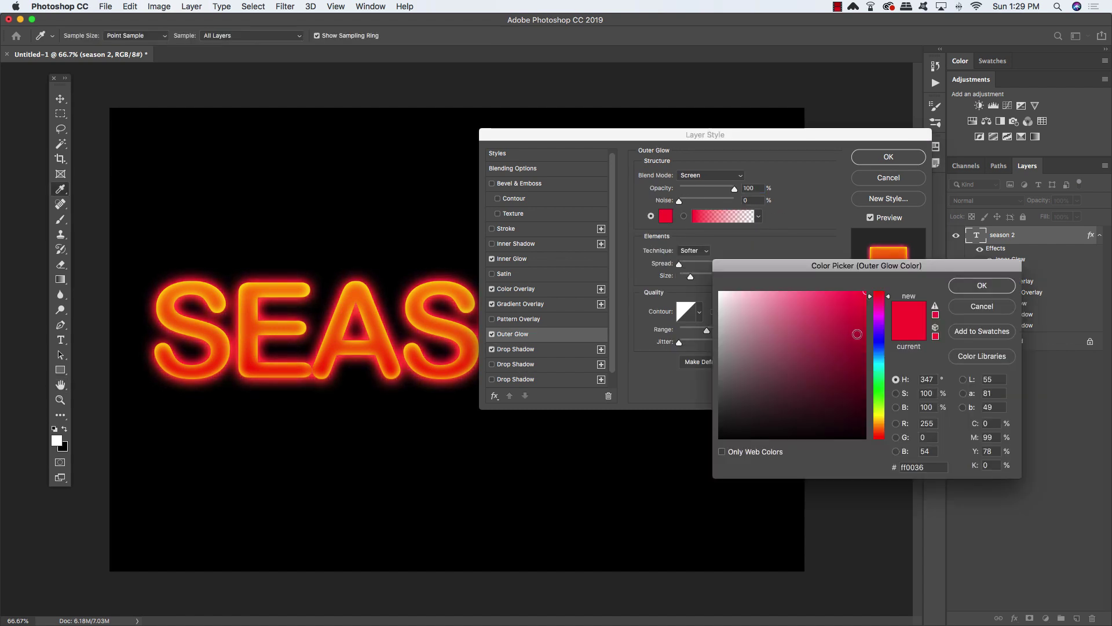
pyautogui.click(879, 416)
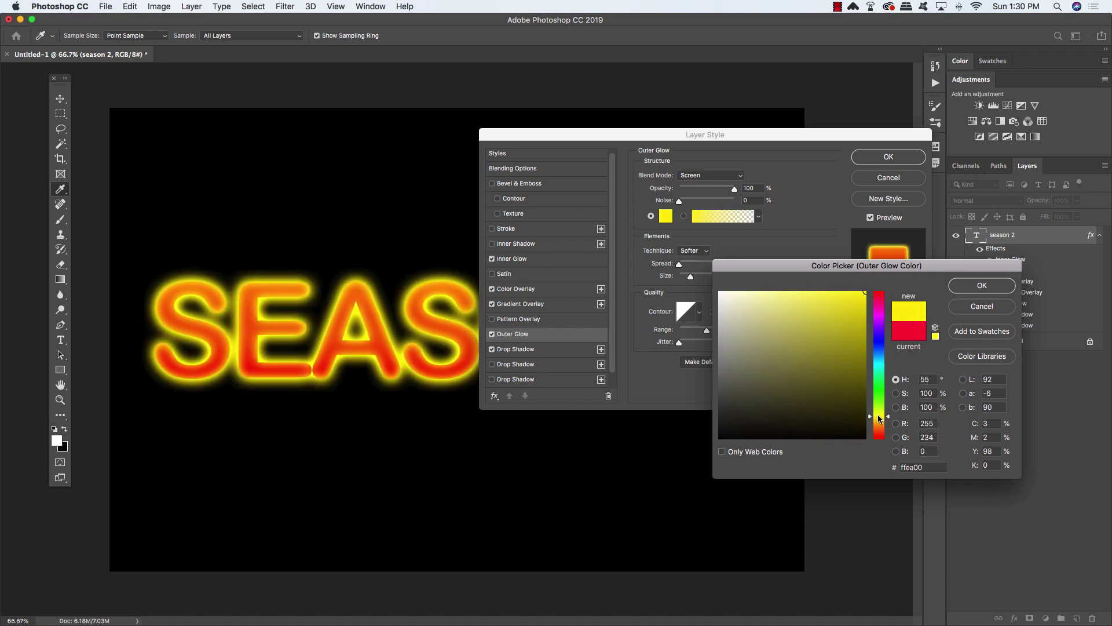
pyautogui.click(985, 287)
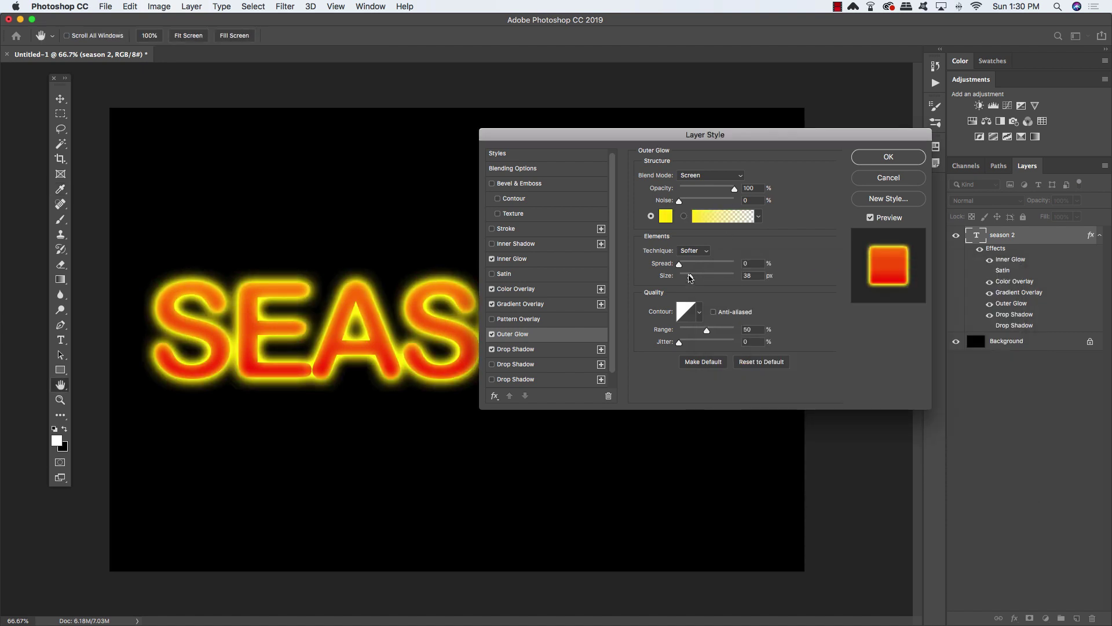
# Step: Make the first drop shadow red with 49 px size and 100% opacity
pyautogui.click(543, 350)
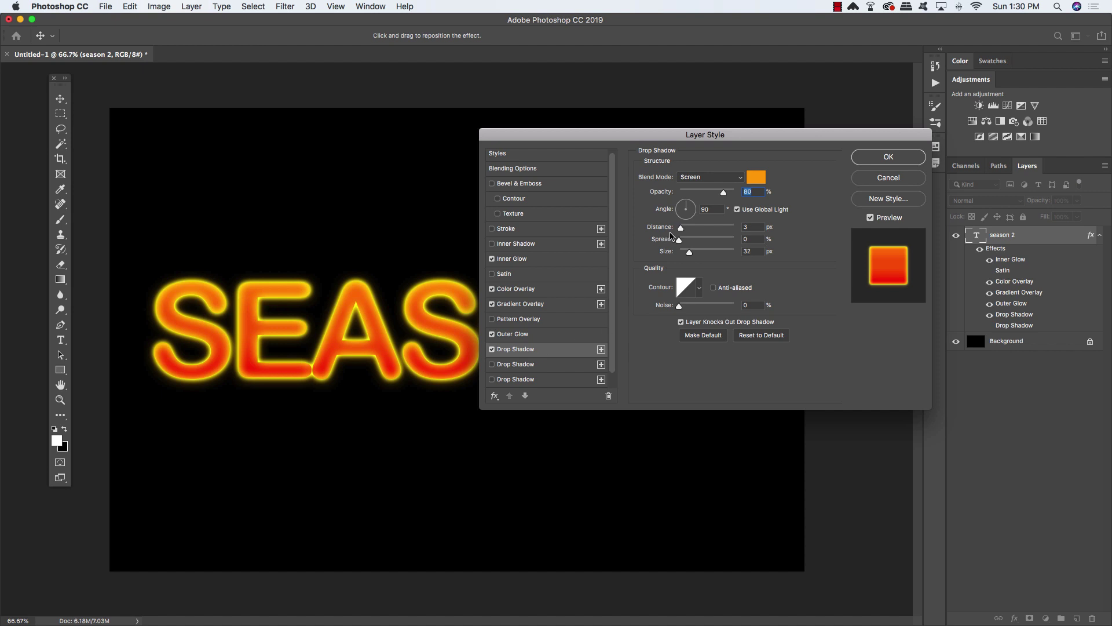
pyautogui.click(757, 177)
pyautogui.click(876, 291)
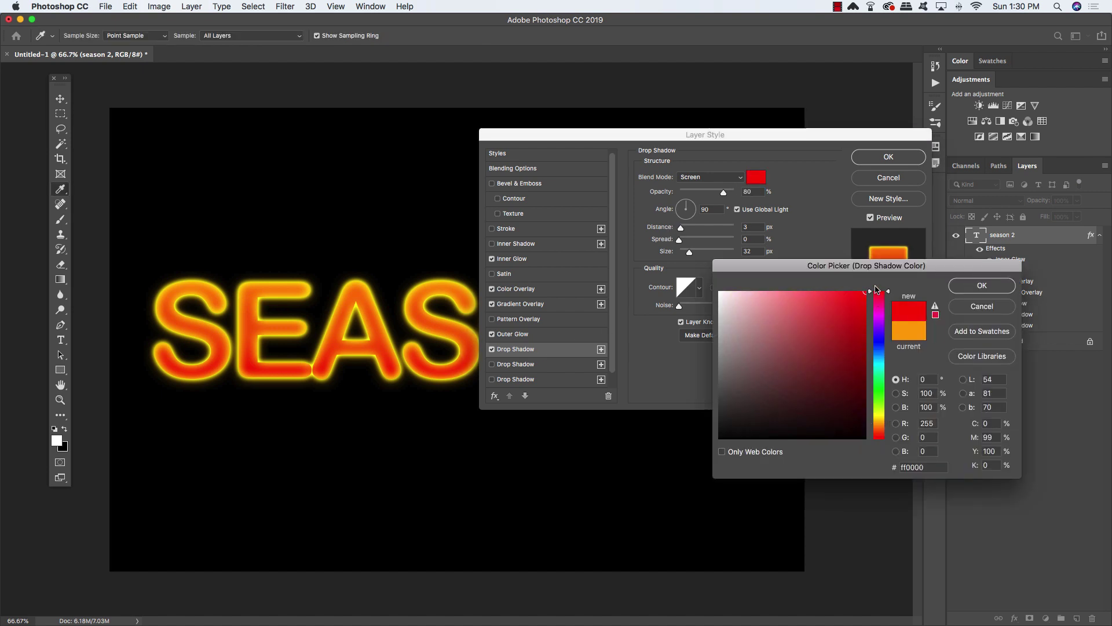
pyautogui.click(981, 286)
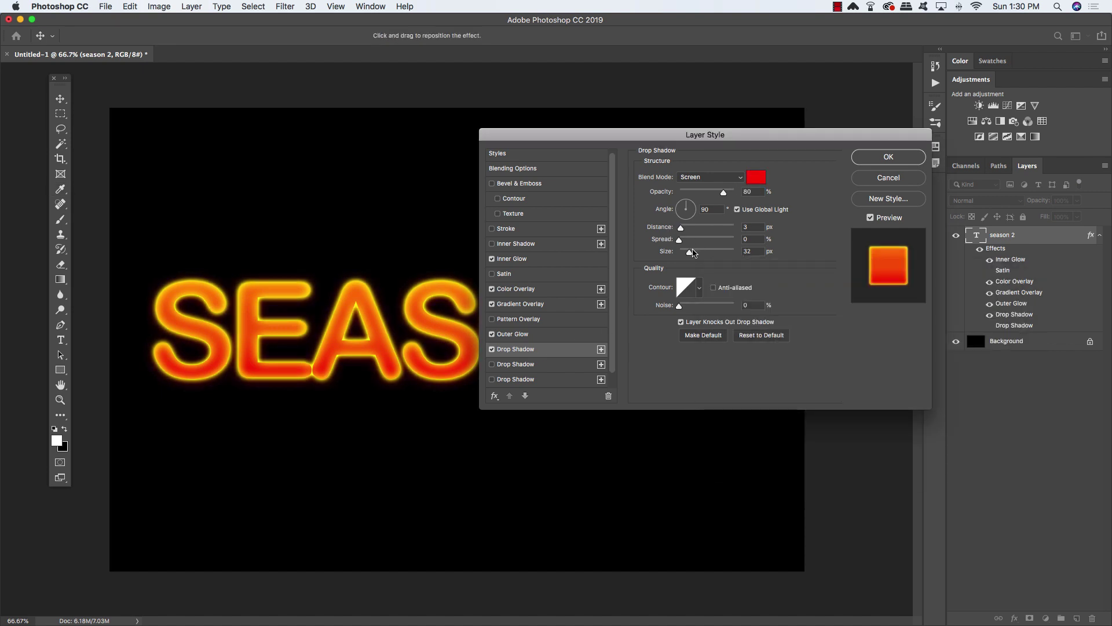
pyautogui.moveTo(693, 253); pyautogui.dragTo(694, 255)
pyautogui.moveTo(724, 193); pyautogui.dragTo(735, 192)
# Step: Try several blend modes and settle the drop shadow on Linear Dodge (Add)
pyautogui.click(717, 179)
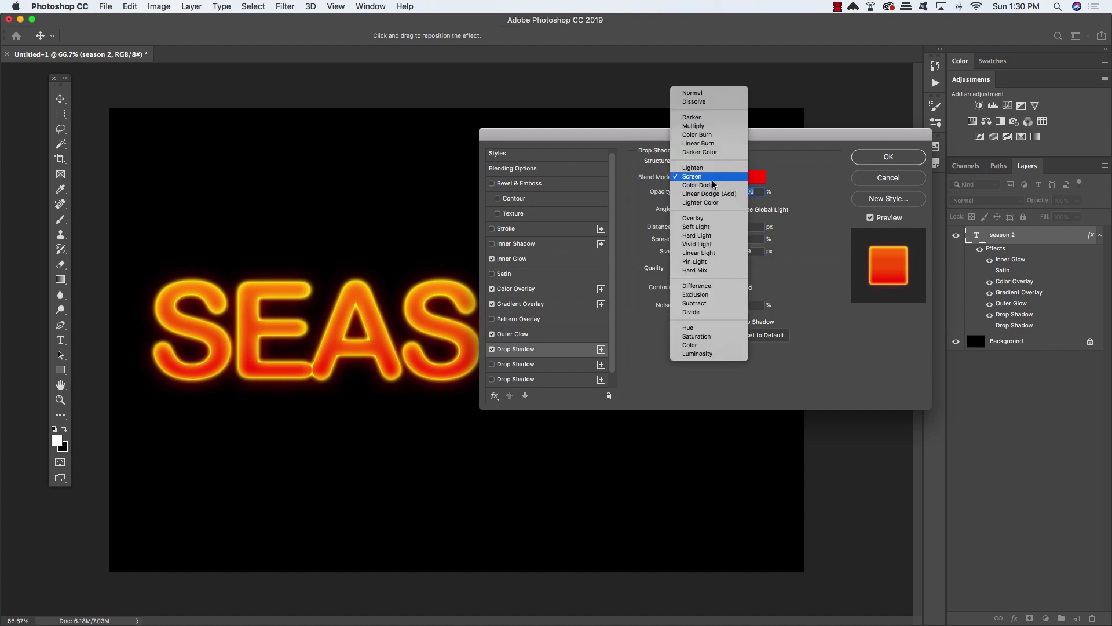
pyautogui.click(712, 195)
pyautogui.click(711, 179)
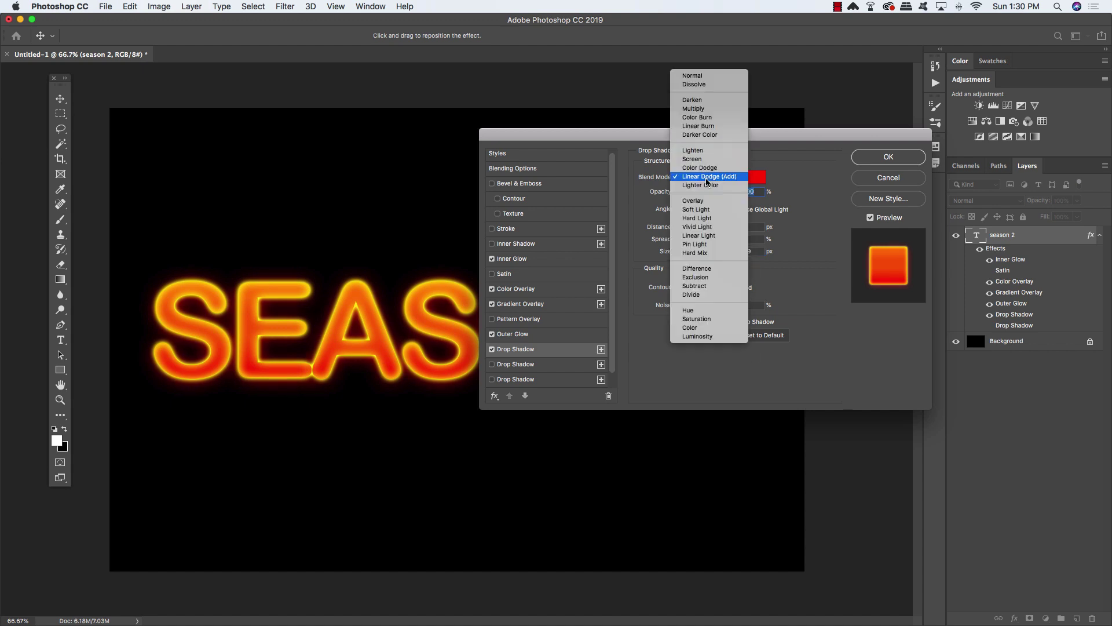
pyautogui.click(704, 159)
pyautogui.click(703, 173)
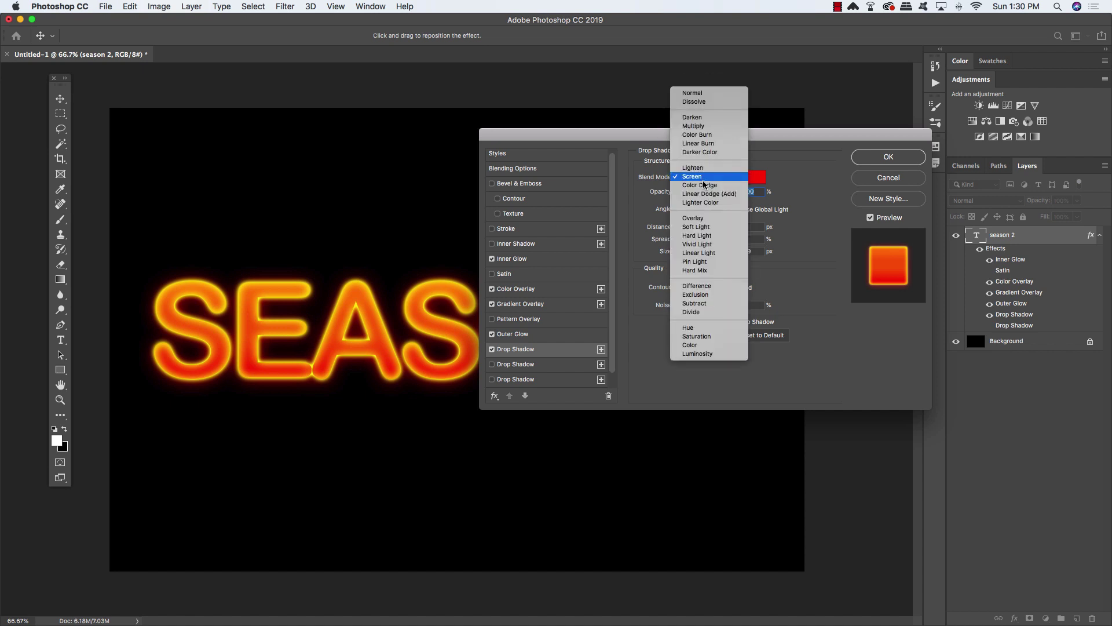
pyautogui.click(704, 184)
pyautogui.click(704, 179)
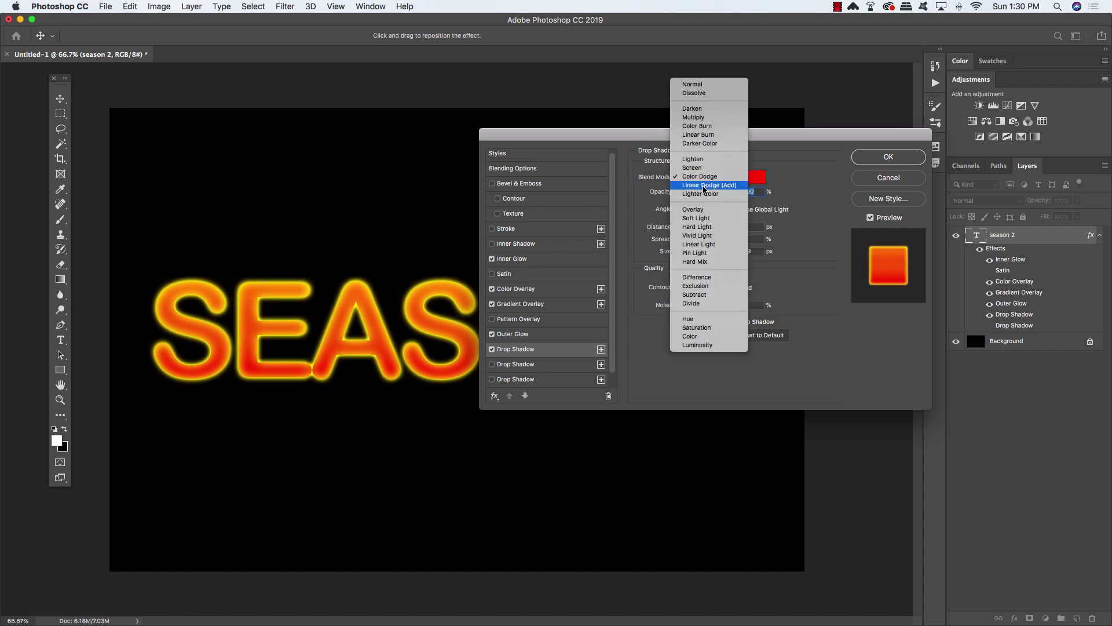
pyautogui.click(704, 187)
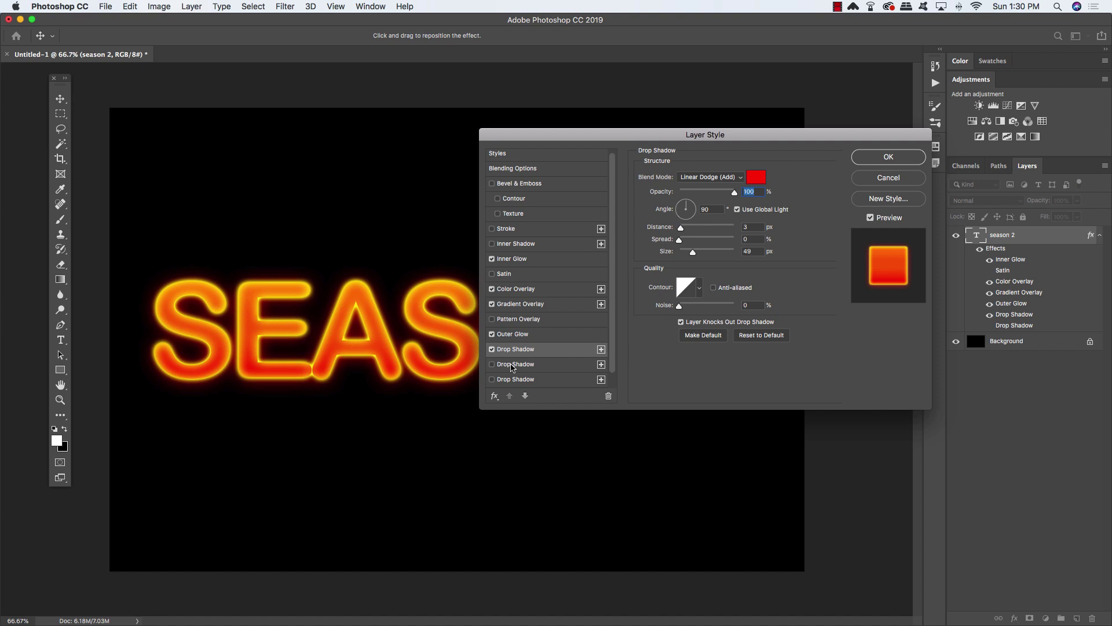
# Step: Enable the second yellow drop shadow and review the Outer Glow and both drop shadow settings
pyautogui.click(491, 365)
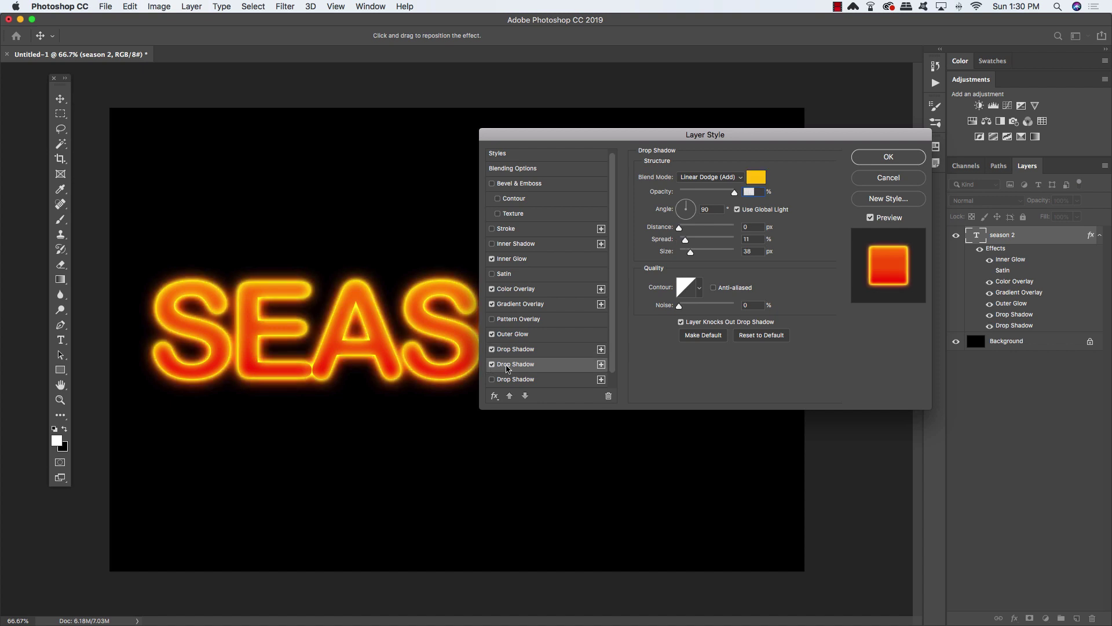
pyautogui.click(517, 338)
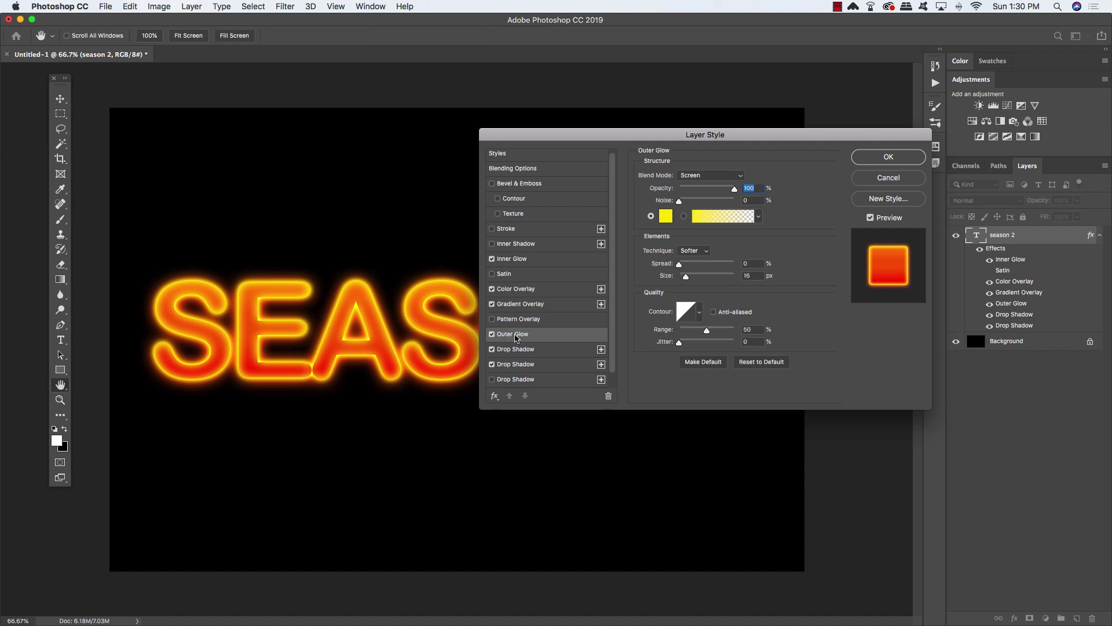
pyautogui.click(520, 350)
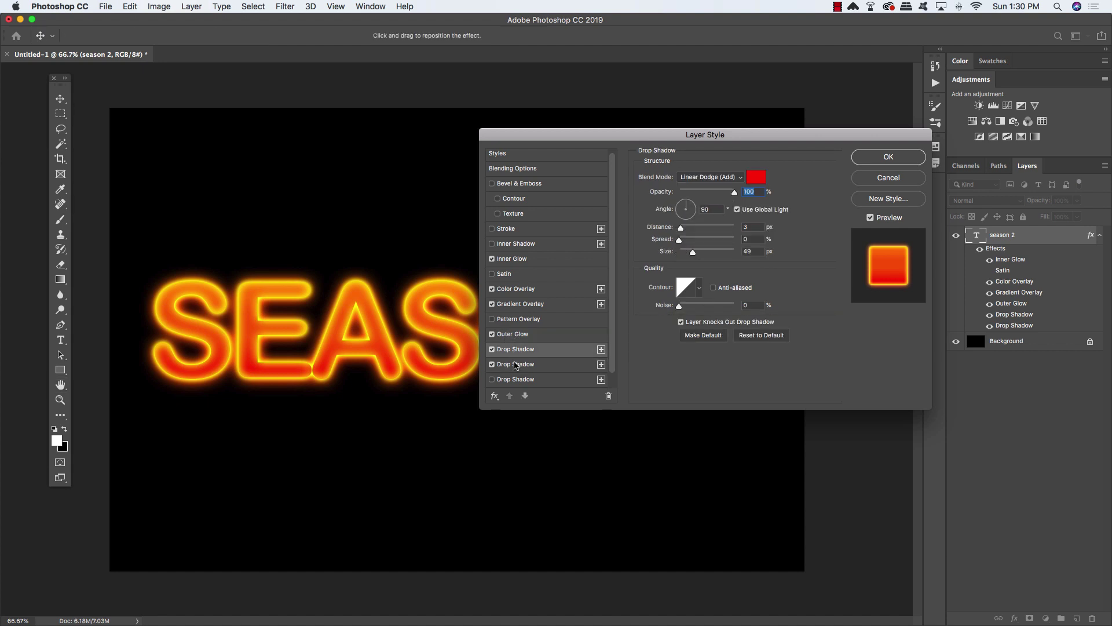
pyautogui.click(513, 365)
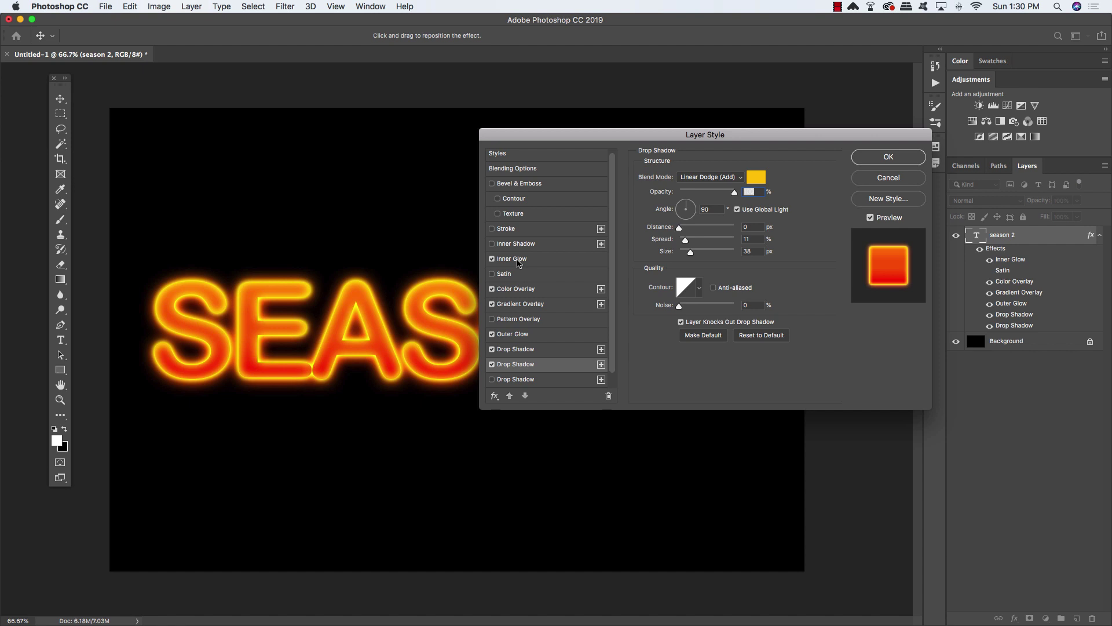
pyautogui.click(494, 259)
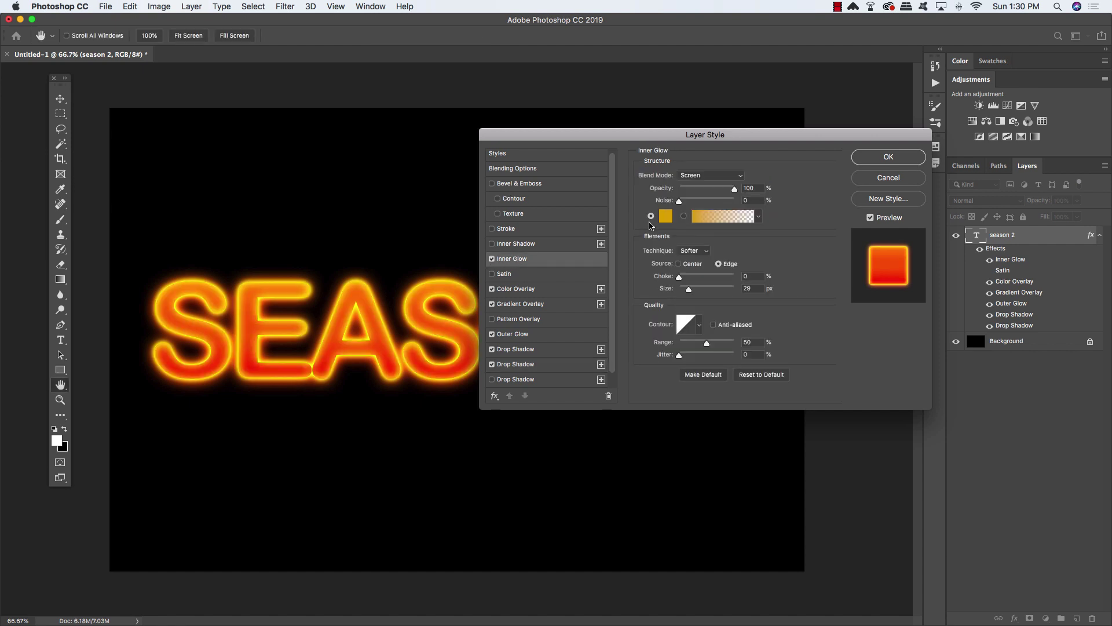
# Step: Change the Inner Glow colour to a lighter yellow
pyautogui.click(666, 218)
pyautogui.click(880, 297)
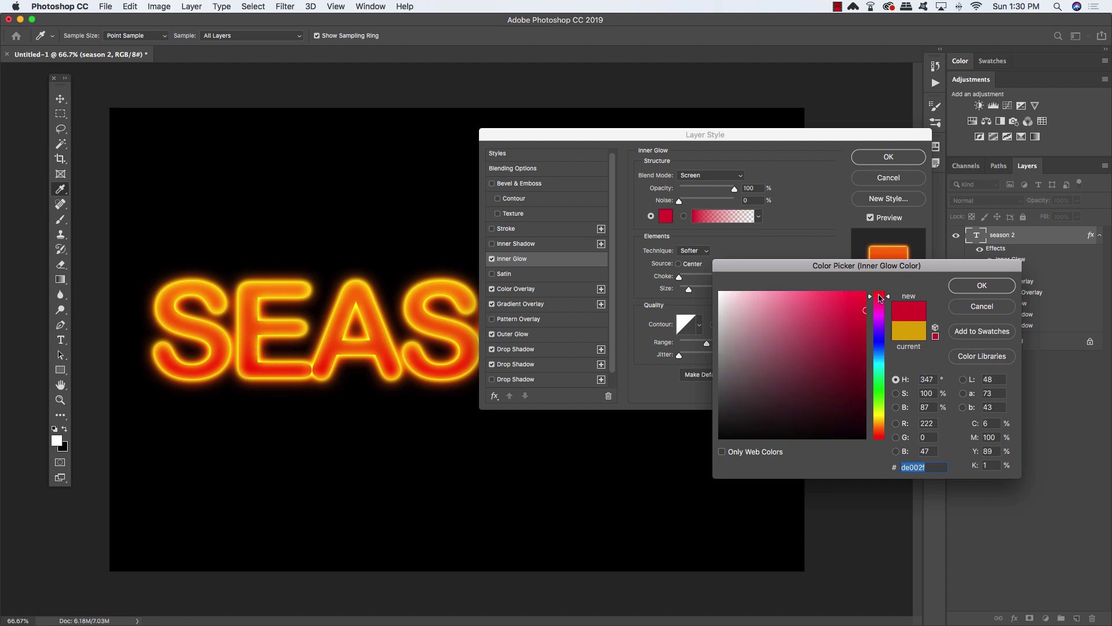
pyautogui.moveTo(880, 297); pyautogui.dragTo(880, 421)
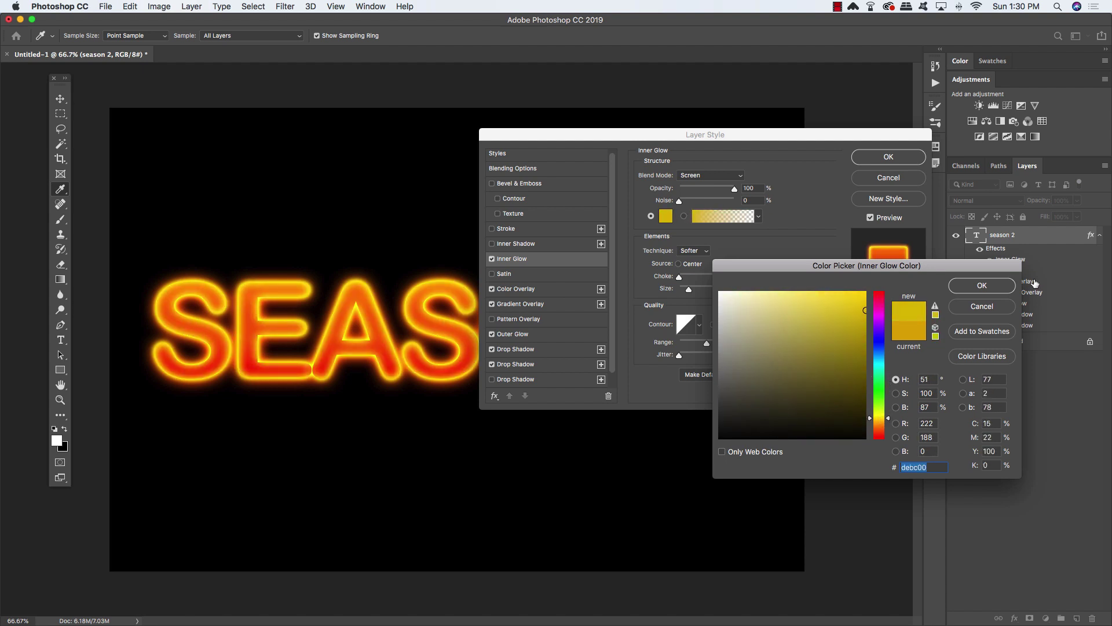
pyautogui.click(982, 285)
# Step: Turn on Satin, lower its opacity to 11%, and apply the layer style
pyautogui.click(493, 274)
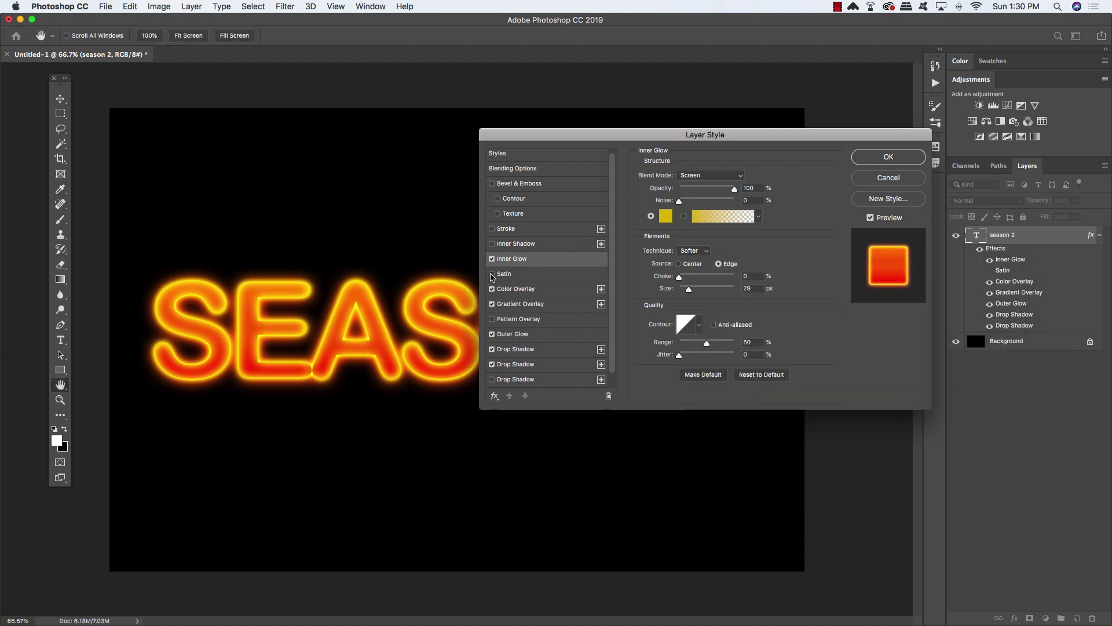
pyautogui.click(504, 274)
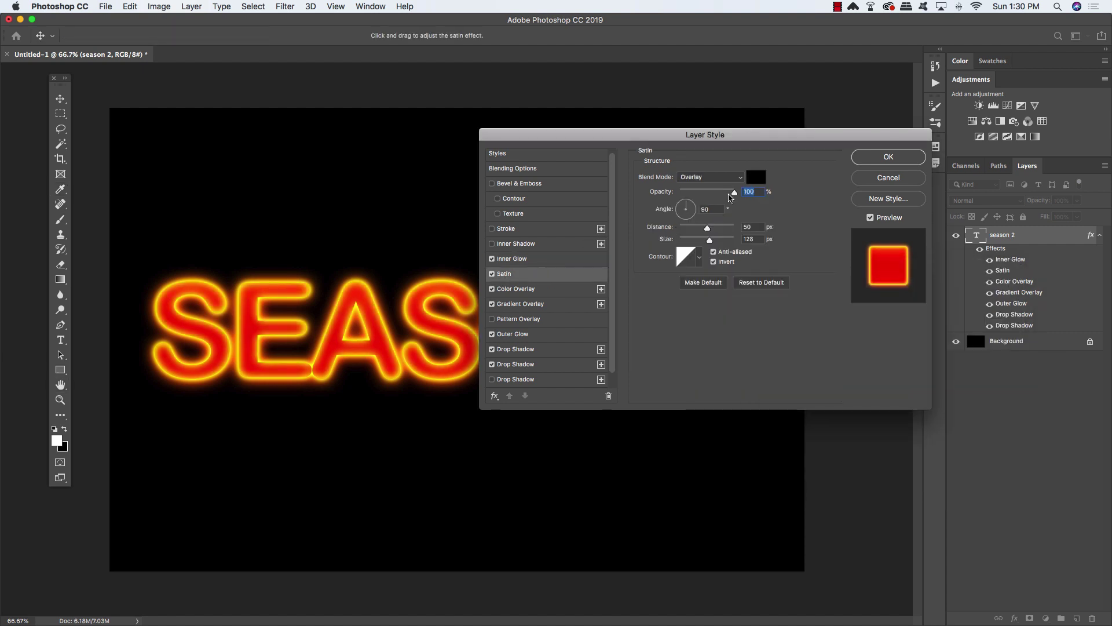
pyautogui.moveTo(733, 191); pyautogui.dragTo(687, 192)
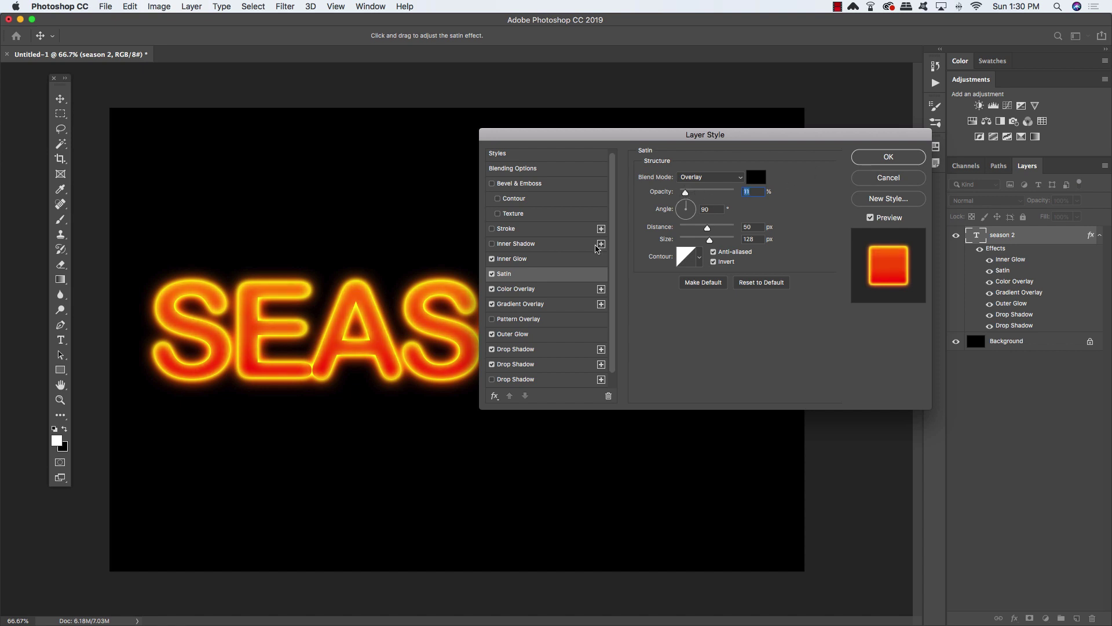
pyautogui.click(872, 160)
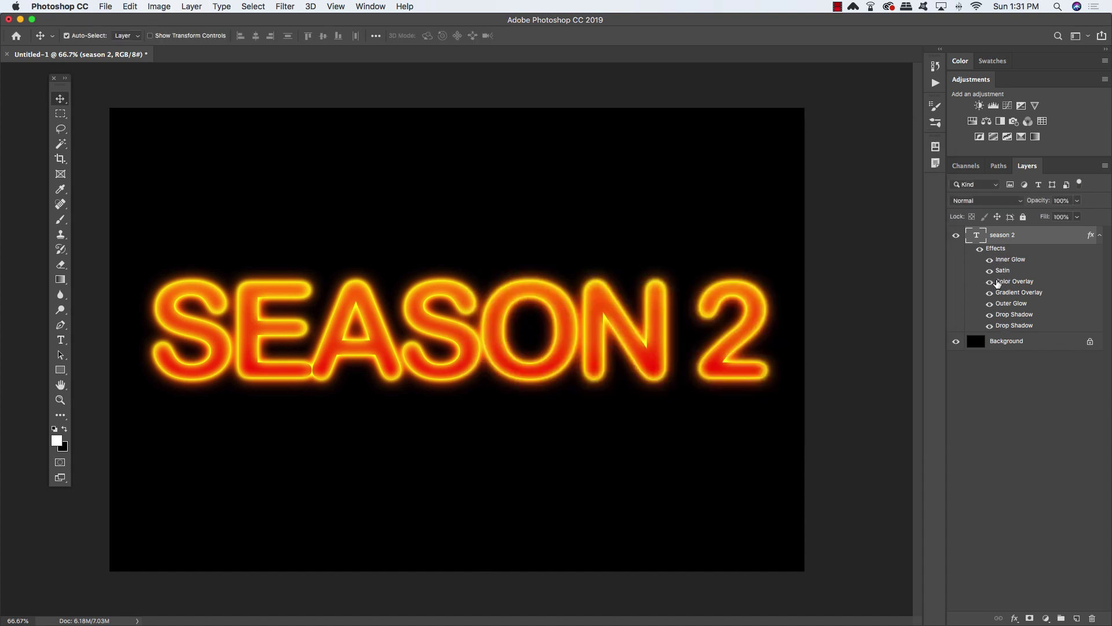
# Step: Widen the kerning between E and A in SEASON 2, then nudge the text upward
pyautogui.click(1101, 237)
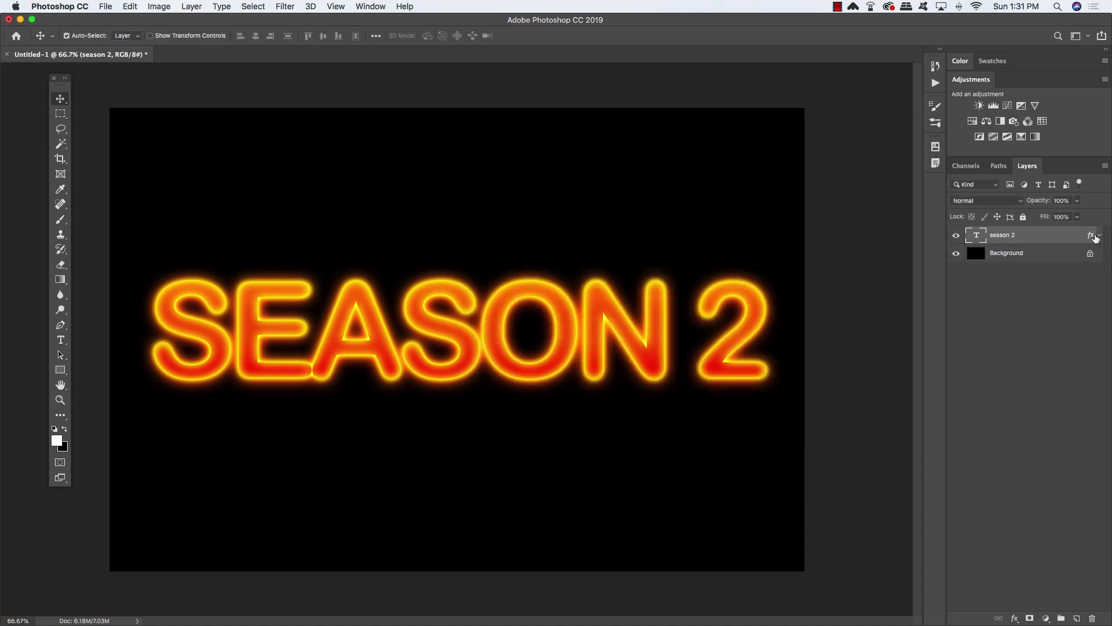
pyautogui.doubleClick(320, 338)
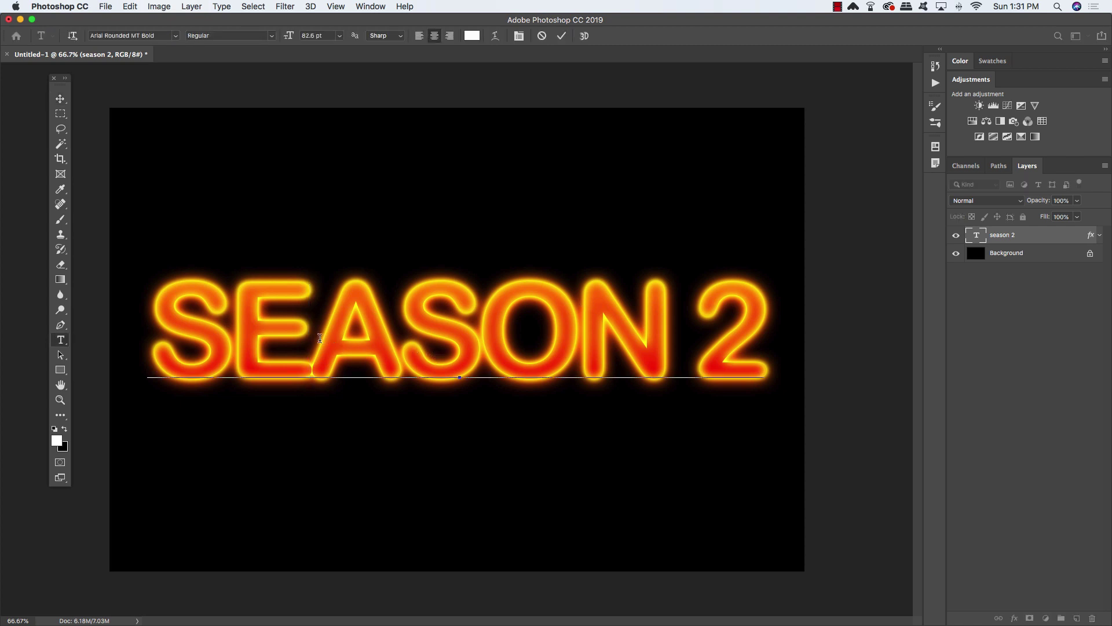
pyautogui.hotkey('alt', 'Right')
pyautogui.hotkey('alt', 'Right')
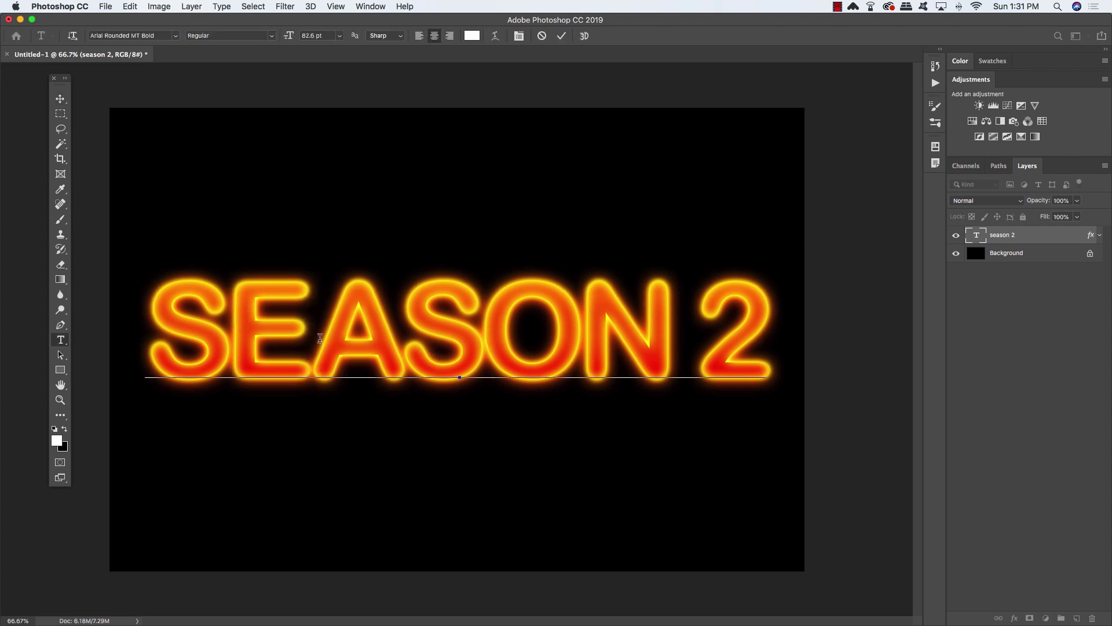
pyautogui.press('Right')
pyautogui.press('Right')
pyautogui.press('Left')
pyautogui.press('Left')
pyautogui.hotkey('alt', 'Right')
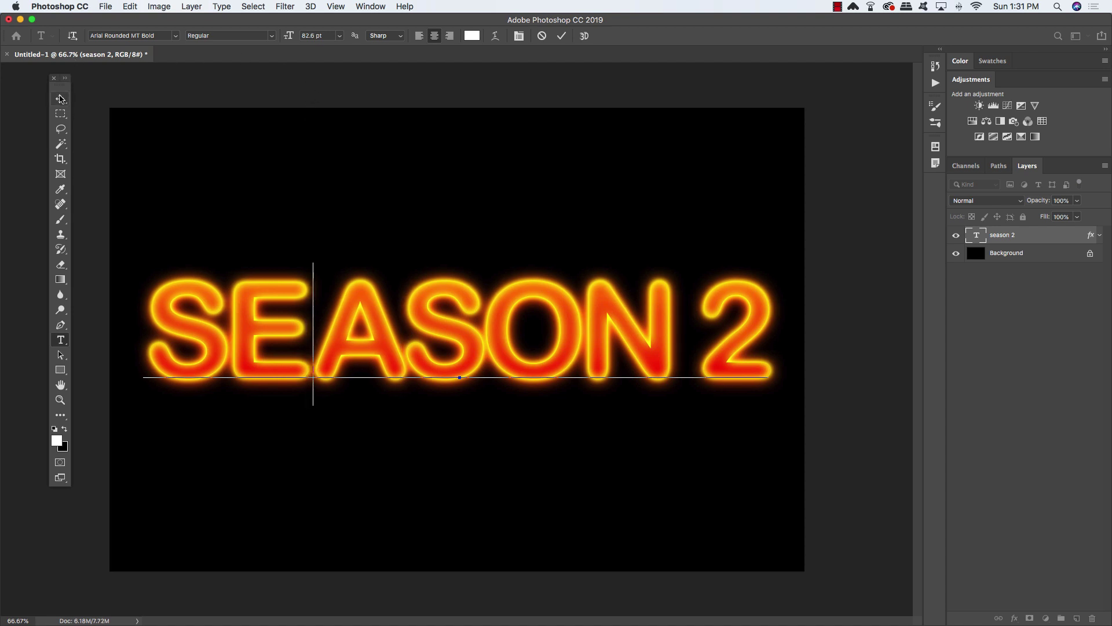
pyautogui.click(60, 99)
pyautogui.hotkey('shift', 'Up')
pyautogui.hotkey('shift', 'Up')
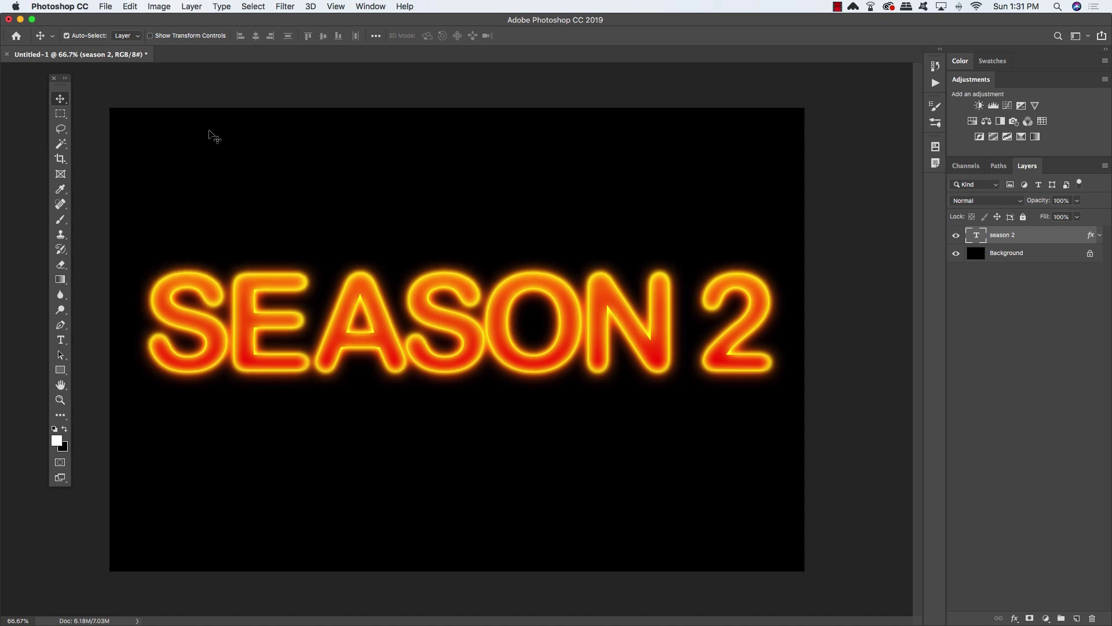